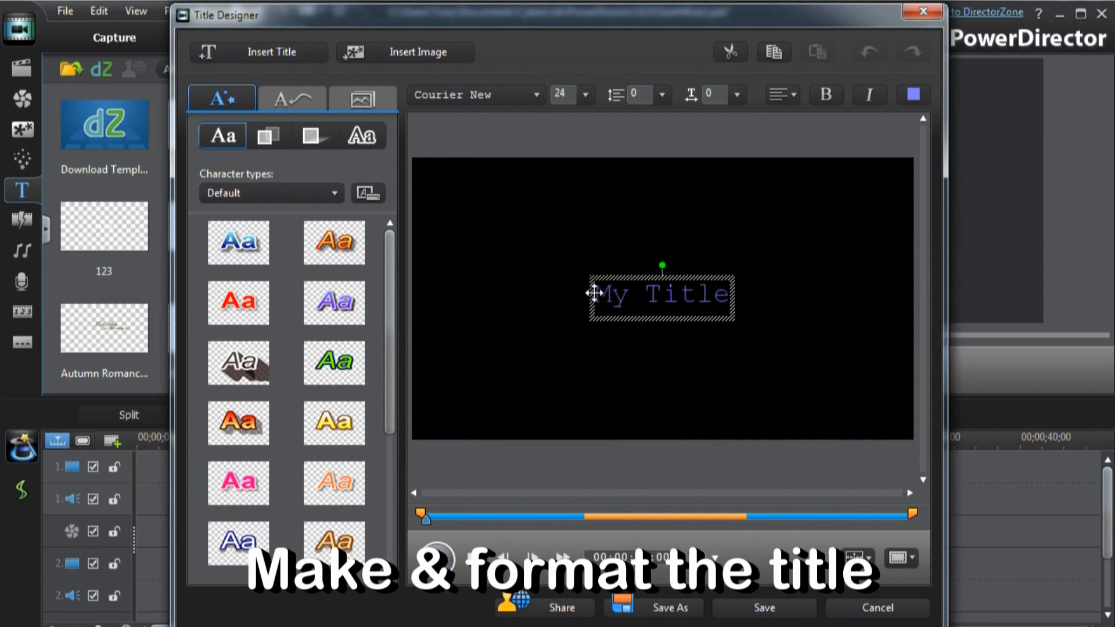
# Step: Replace the placeholder title text with EARTH and RISE on two lines, and center-align the text
pyautogui.moveTo(594, 293); pyautogui.dragTo(779, 299)
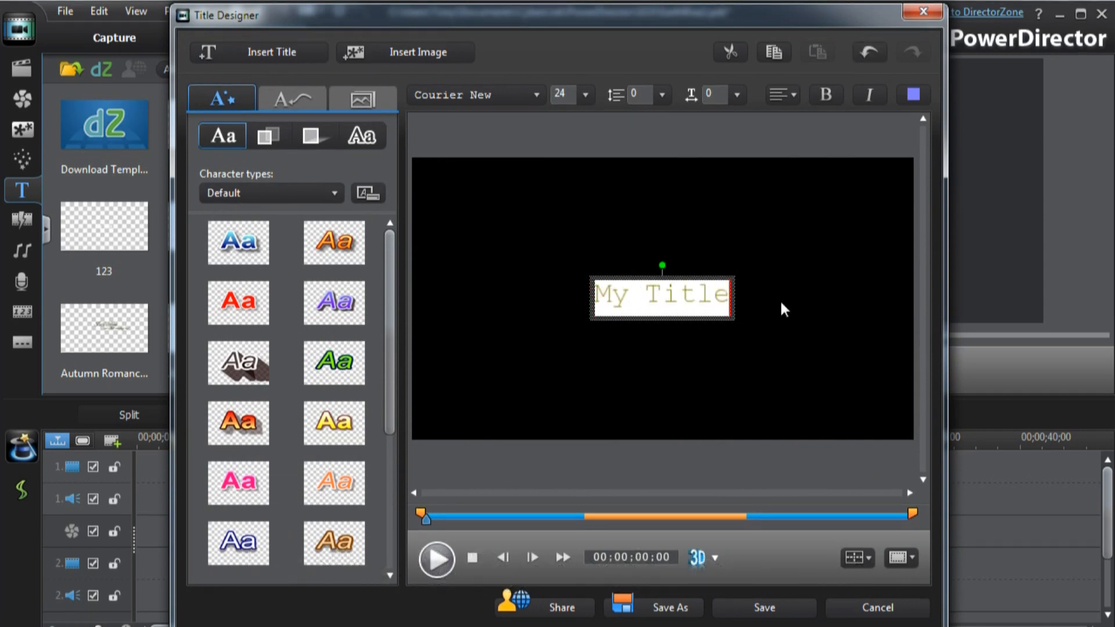
pyautogui.write('EARTH')
pyautogui.press('Return')
pyautogui.write('RISE')
pyautogui.click(790, 100)
pyautogui.click(813, 149)
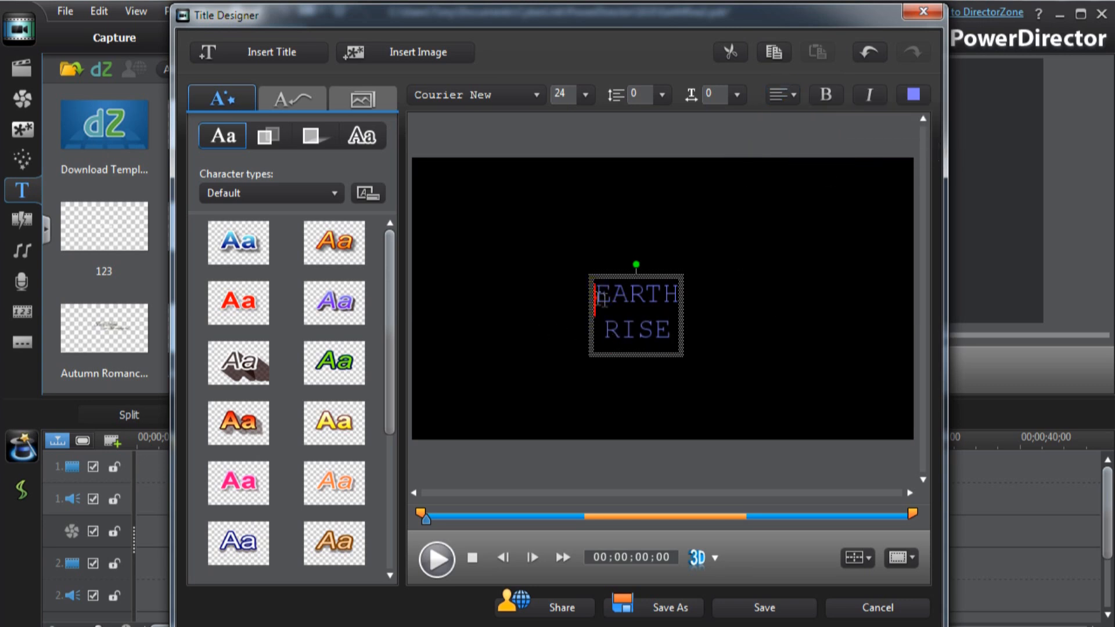
# Step: Set the whole EARTH RISE title to the "SUPER RET..." font at size 36
pyautogui.moveTo(597, 297); pyautogui.dragTo(710, 348)
pyautogui.click(537, 95)
pyautogui.moveTo(540, 113); pyautogui.dragTo(542, 258)
pyautogui.click(461, 184)
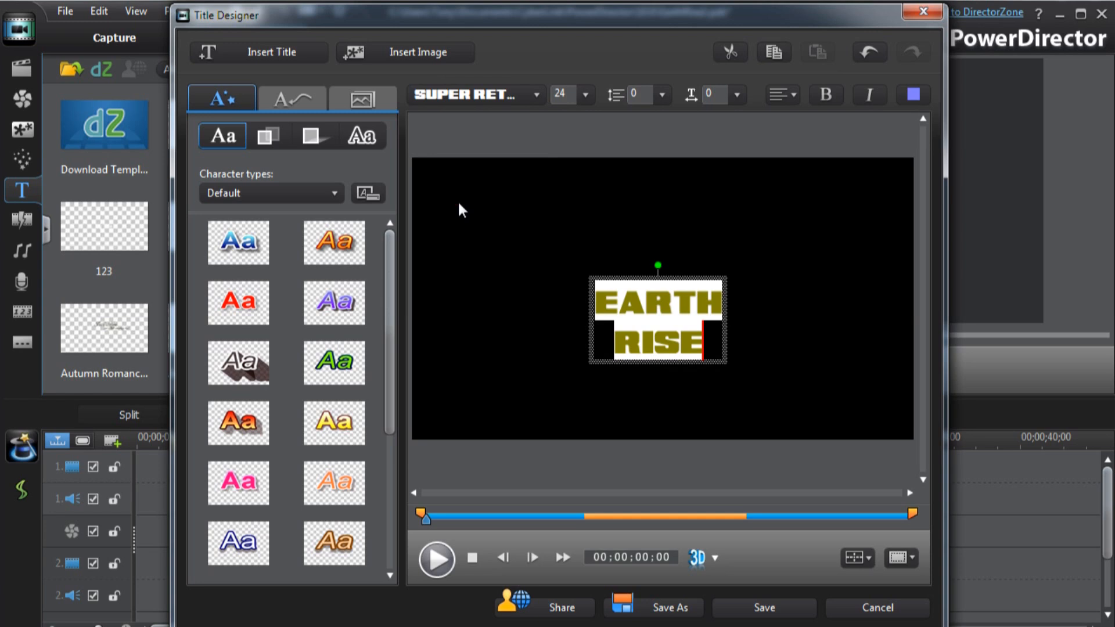
pyautogui.click(585, 95)
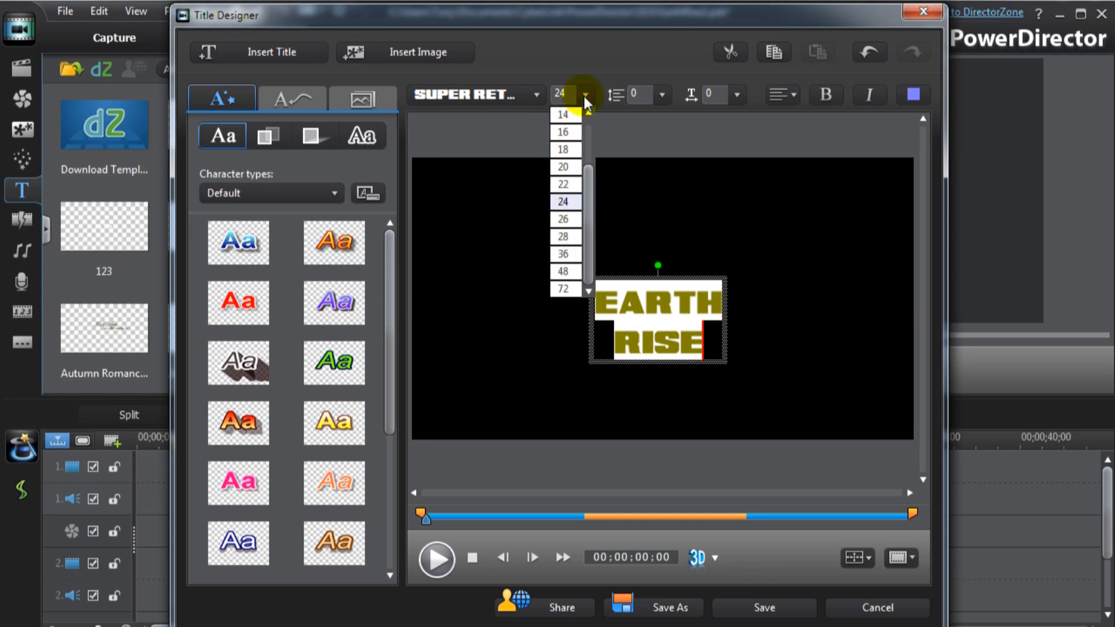
pyautogui.click(562, 254)
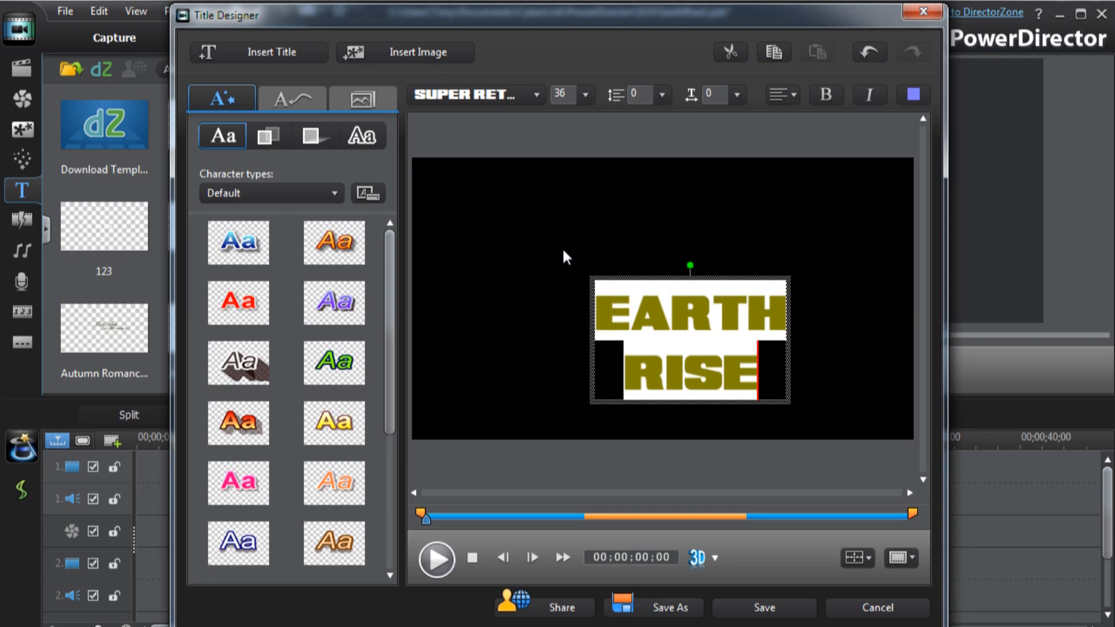
# Step: Fill the title's font face with a gradient from dark green to blue, with its direction pointing straight down
pyautogui.click(268, 136)
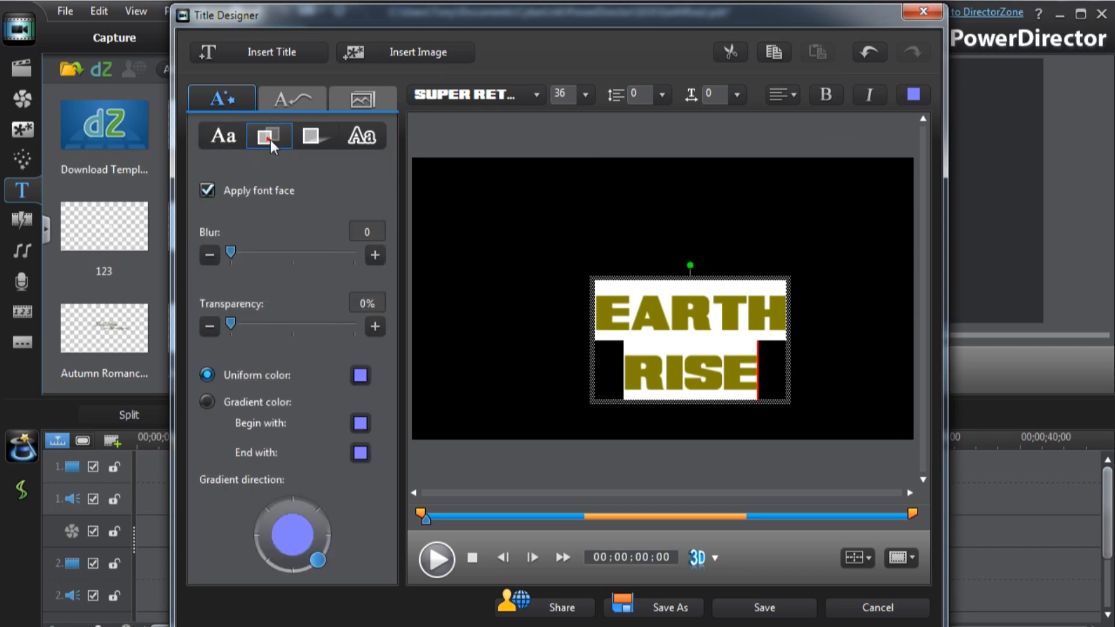
pyautogui.click(360, 424)
pyautogui.click(427, 286)
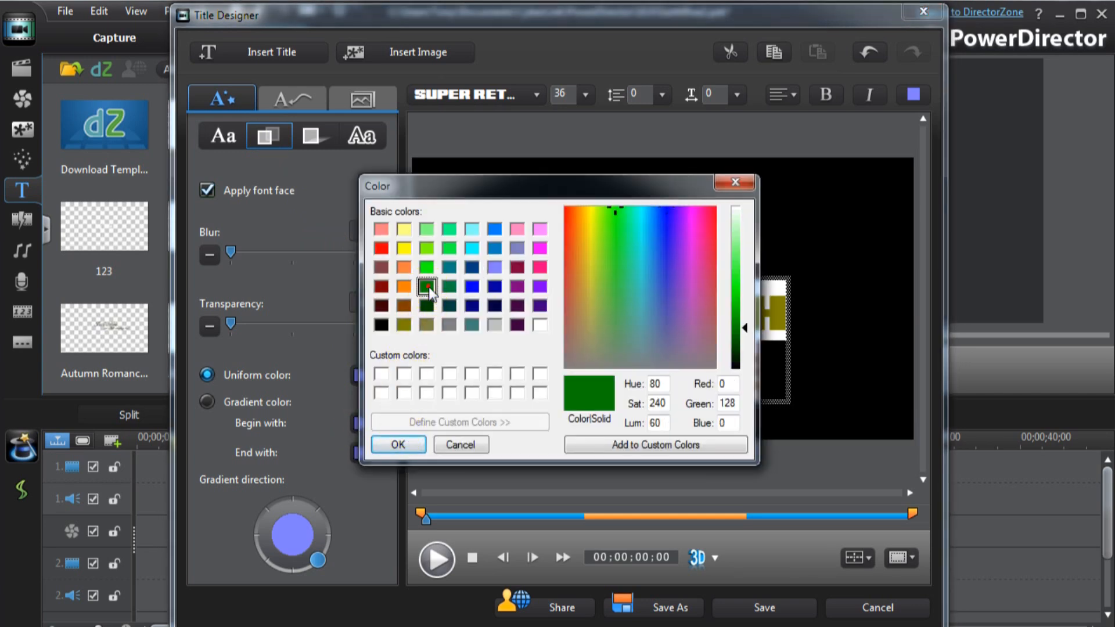
pyautogui.click(398, 445)
pyautogui.click(366, 457)
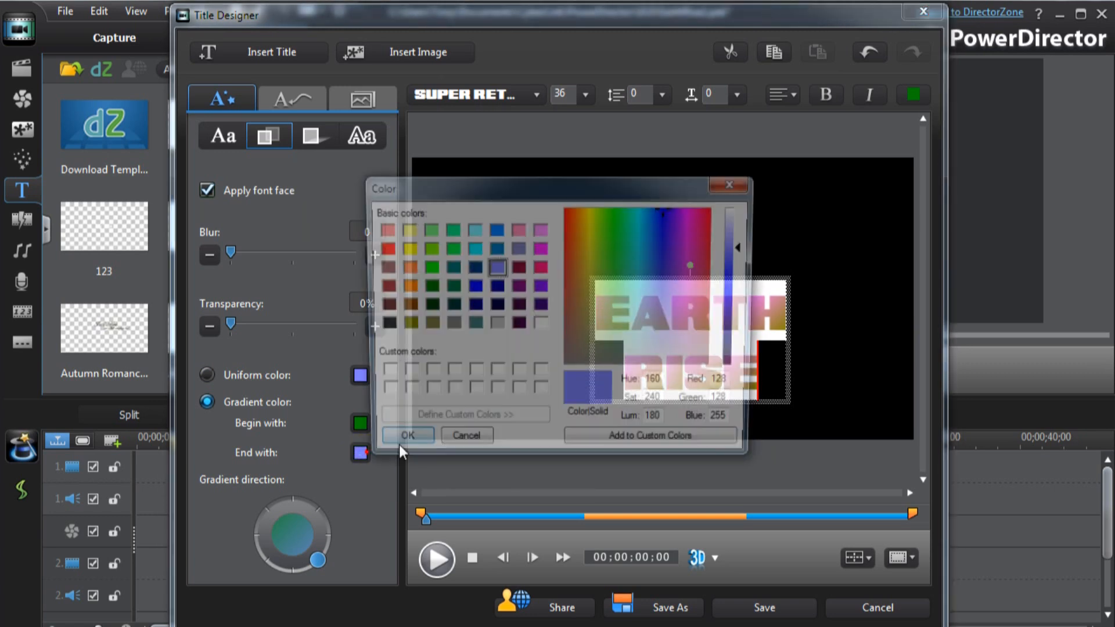
pyautogui.click(472, 287)
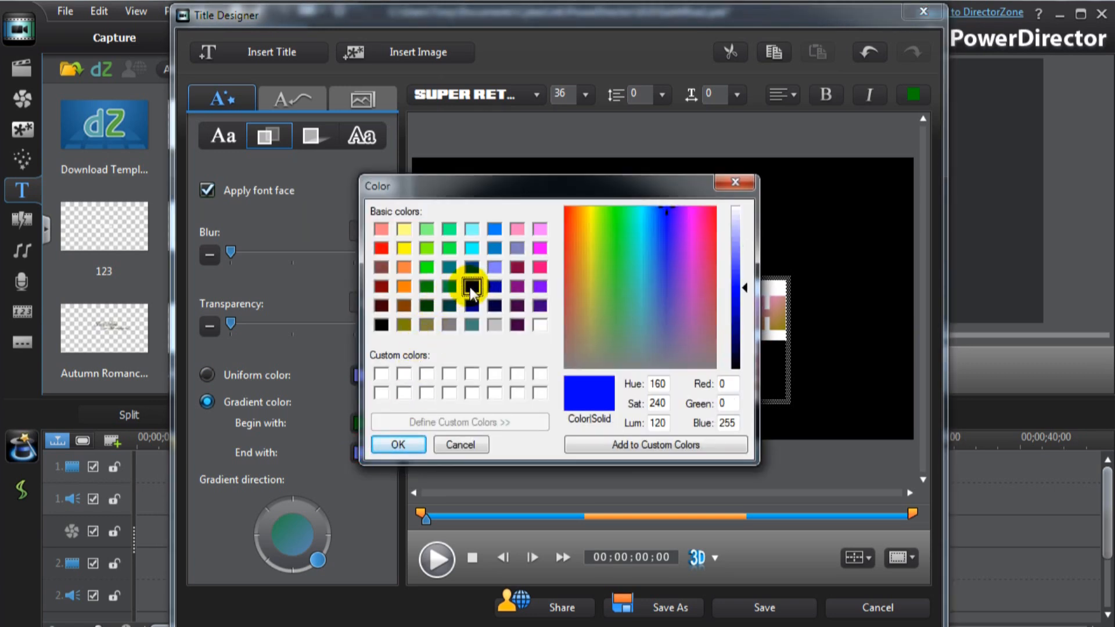
pyautogui.click(398, 445)
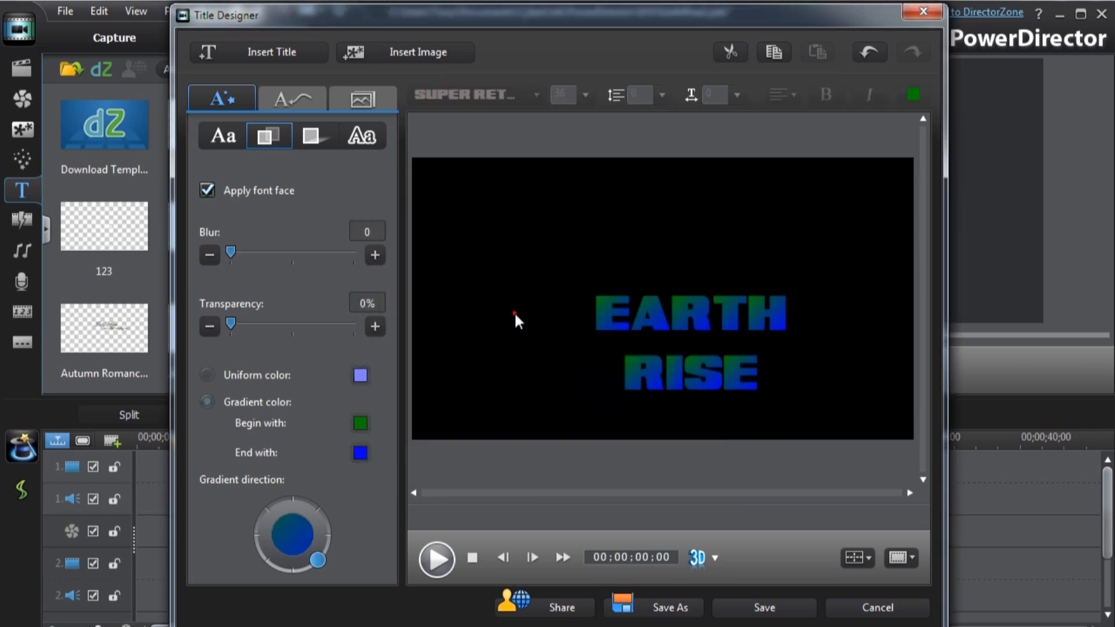
pyautogui.click(603, 316)
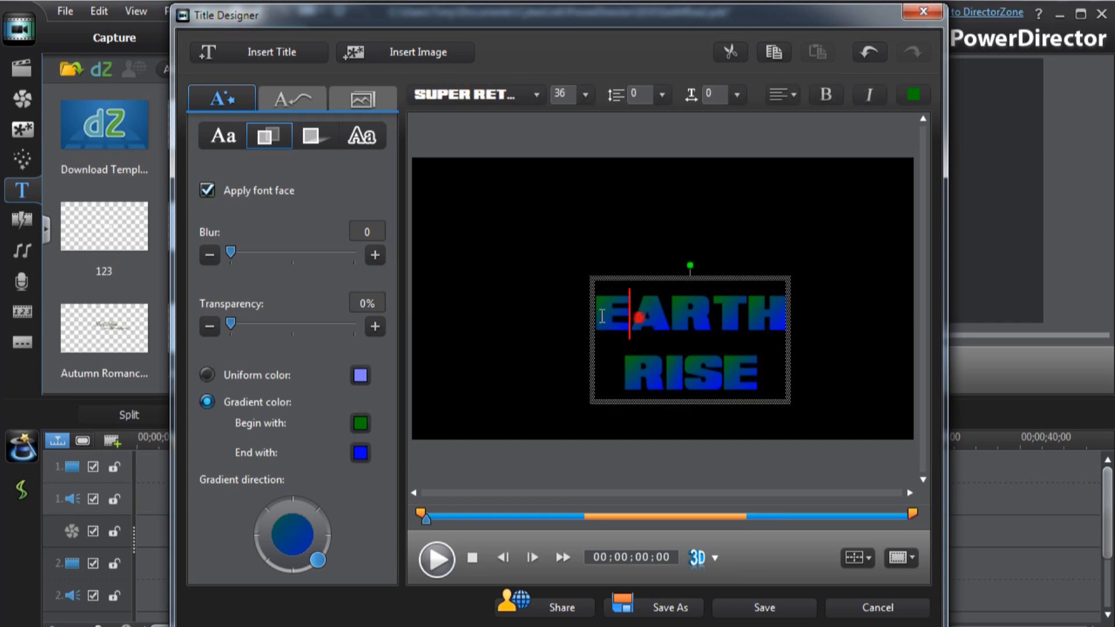
pyautogui.moveTo(600, 317); pyautogui.dragTo(806, 397)
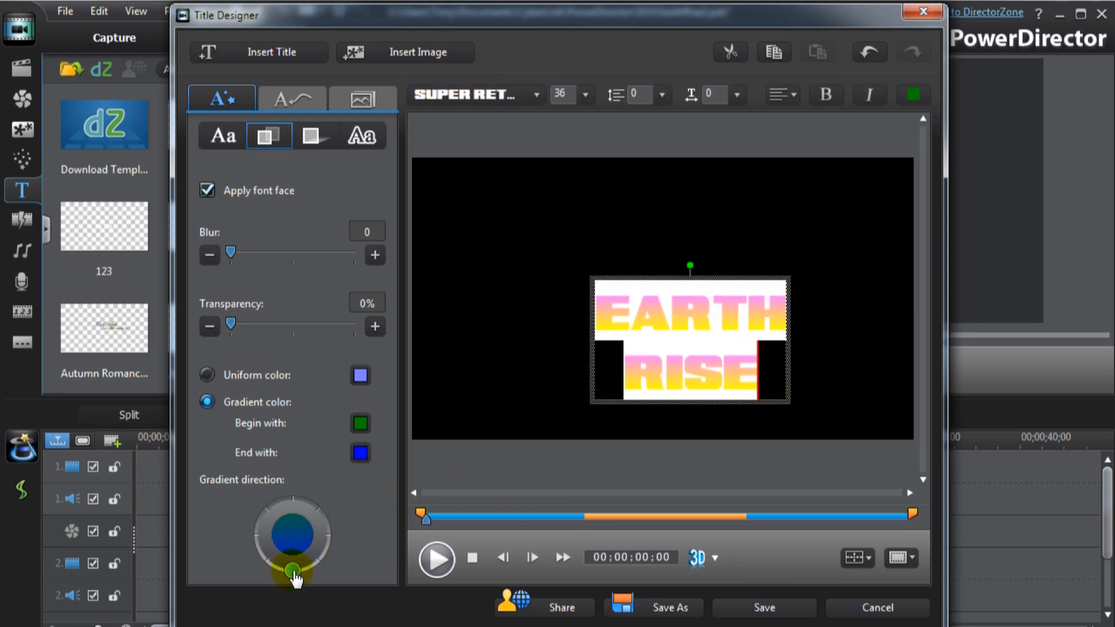
# Step: Apply a filled white shadow to the title text with a distance of 3
pyautogui.click(311, 137)
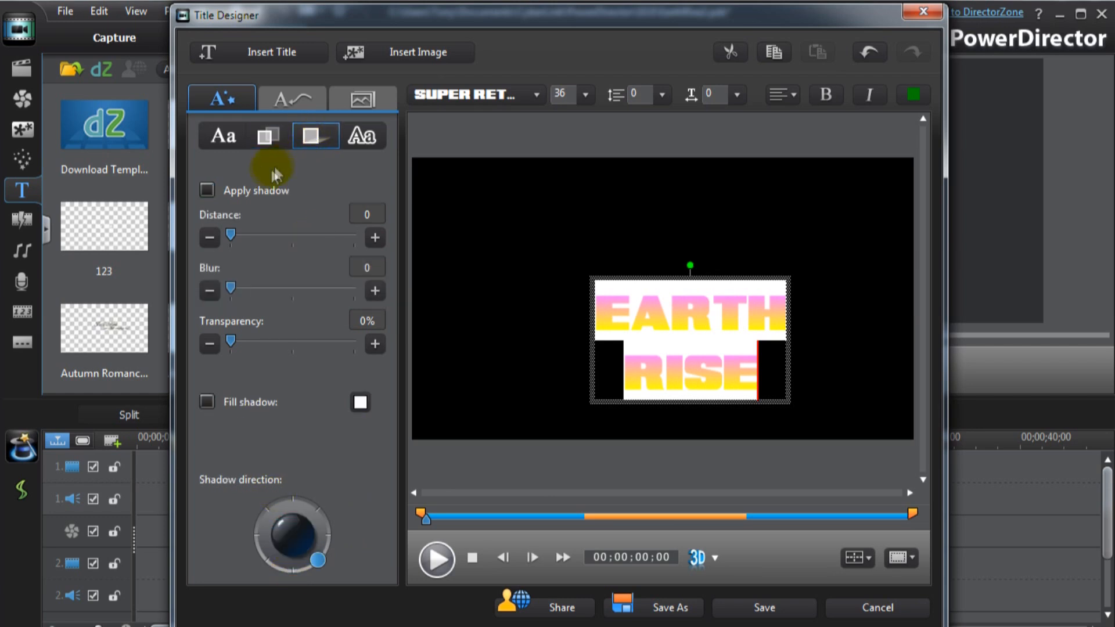
pyautogui.click(206, 190)
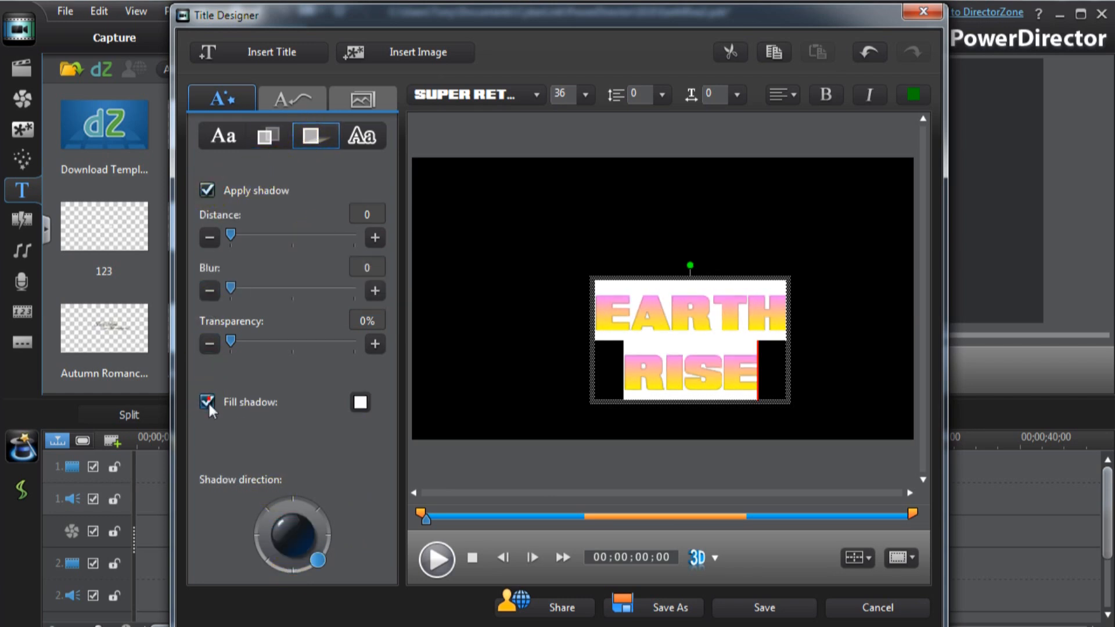
pyautogui.click(360, 402)
pyautogui.click(540, 324)
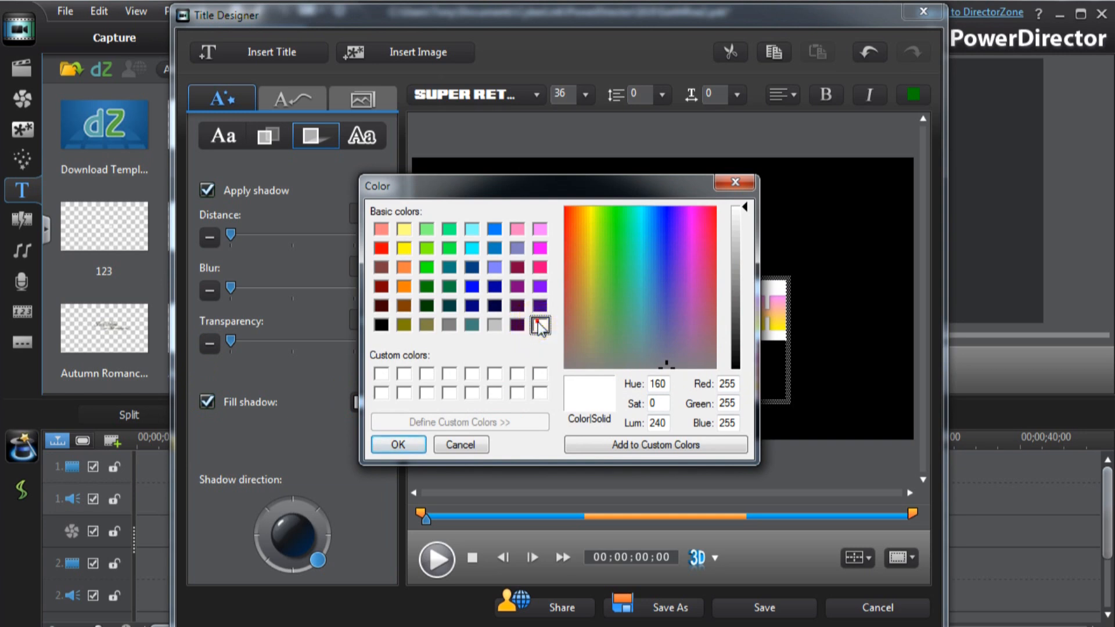
pyautogui.click(419, 447)
pyautogui.click(375, 238)
pyautogui.click(375, 237)
pyautogui.click(375, 237)
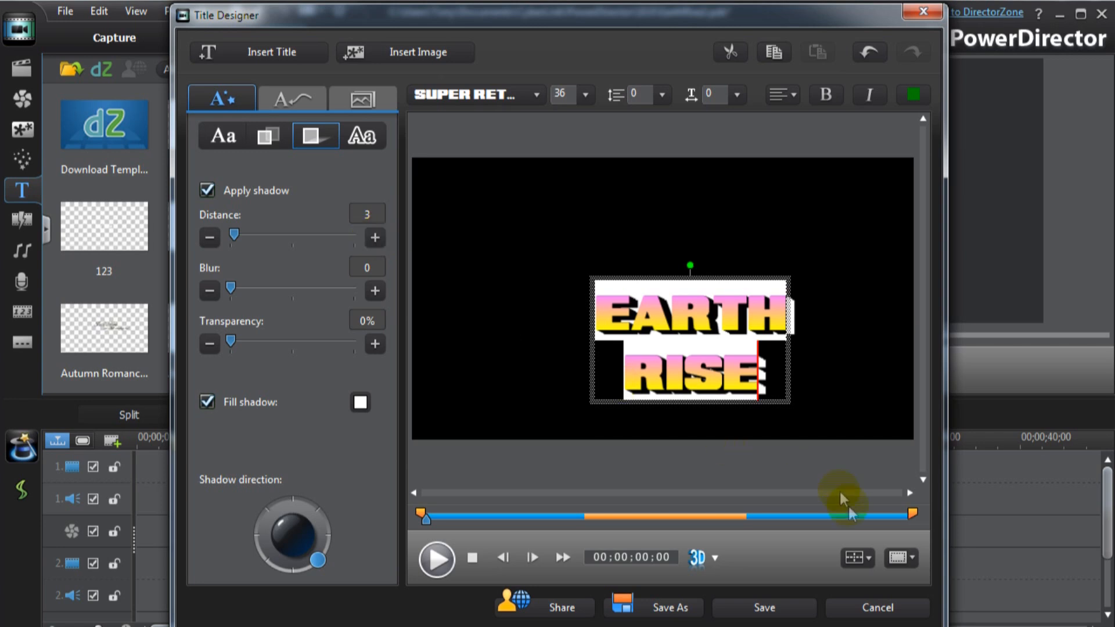
# Step: Center the title horizontally and vertically in the frame and save the title
pyautogui.click(858, 557)
pyautogui.click(903, 614)
pyautogui.click(866, 558)
pyautogui.click(918, 626)
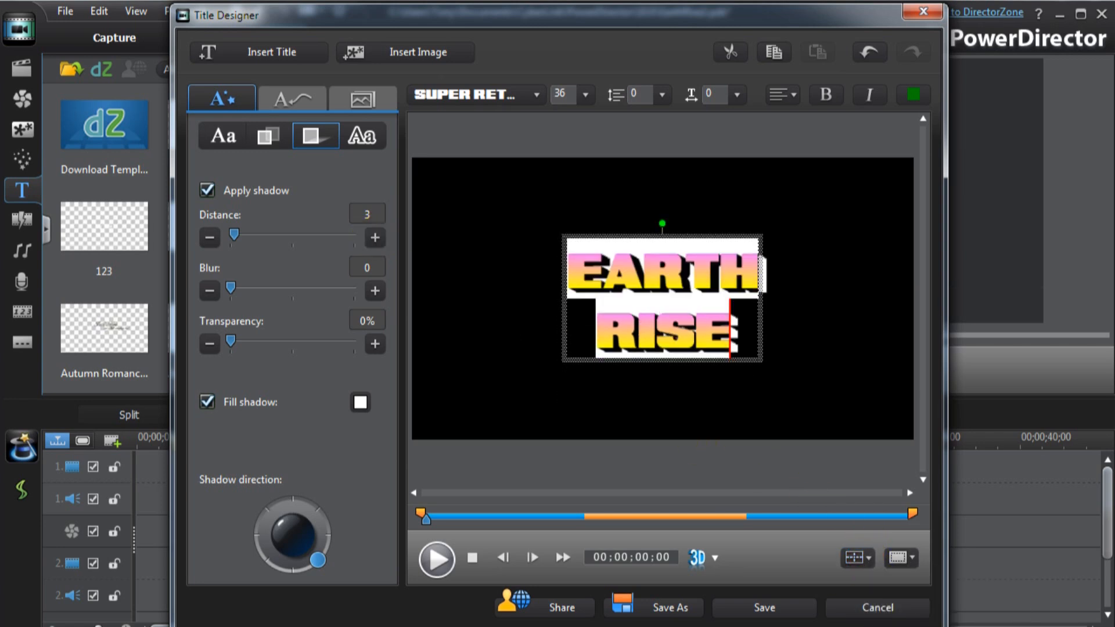
pyautogui.click(838, 349)
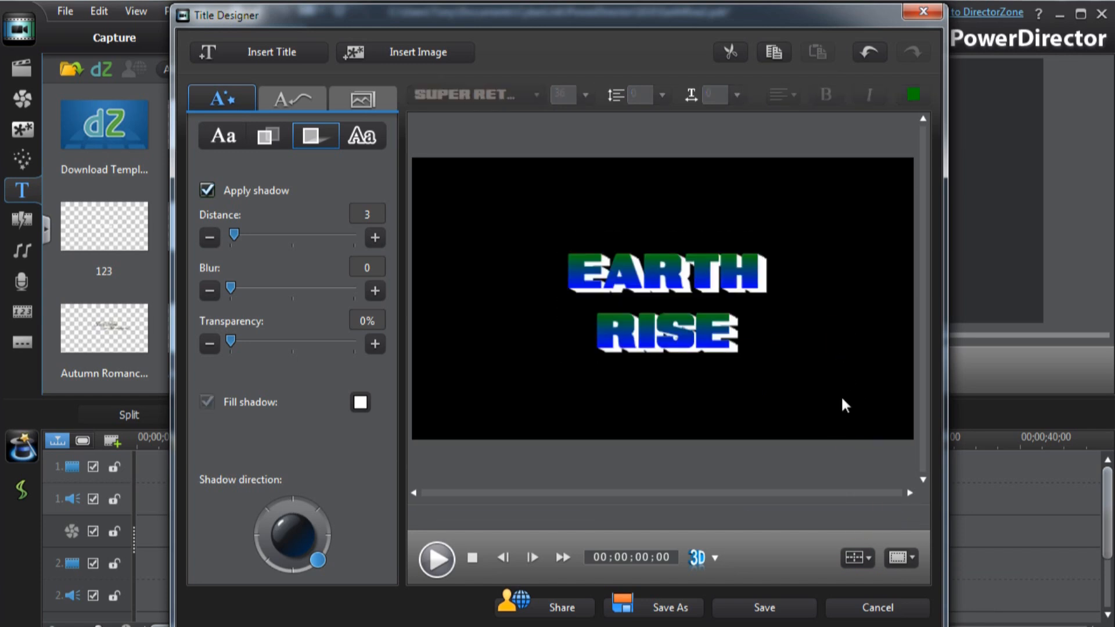
pyautogui.click(720, 278)
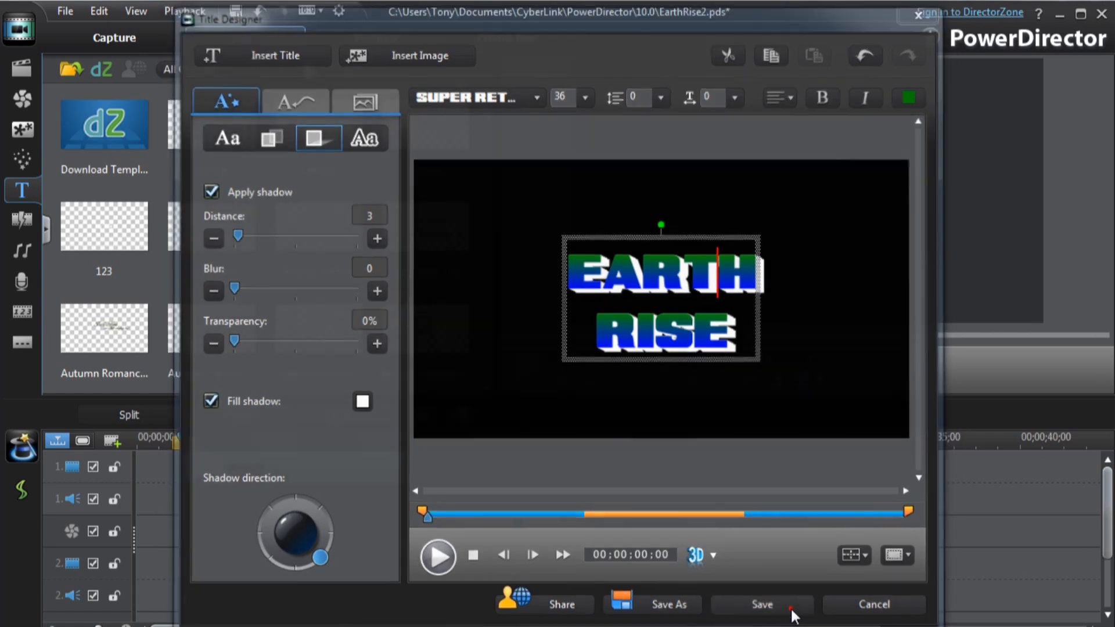
pyautogui.click(793, 616)
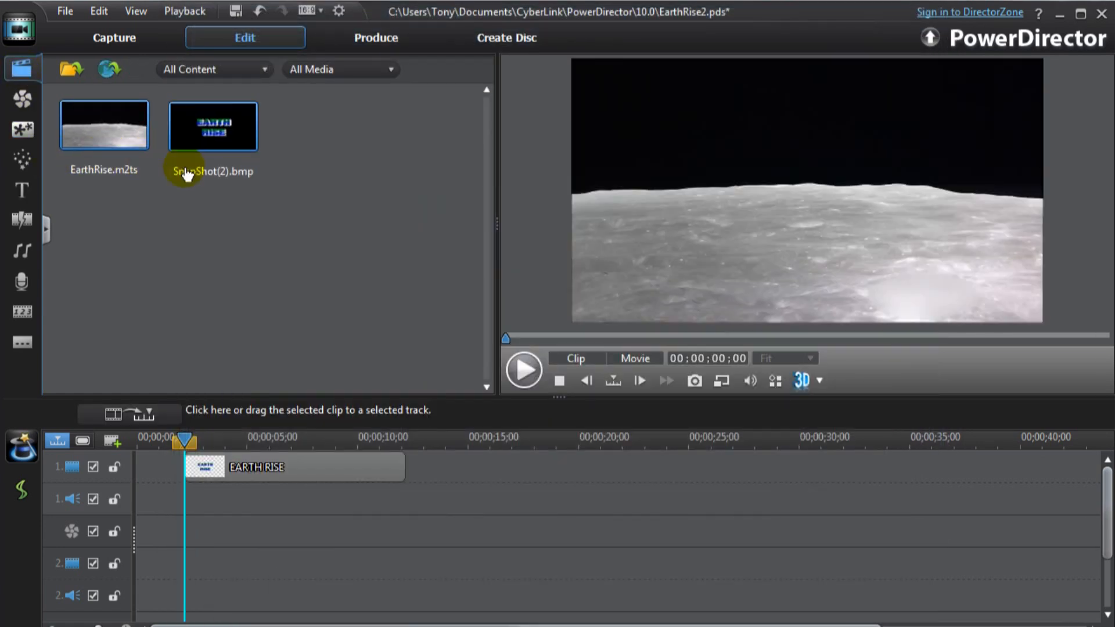
# Step: Move the EARTH RISE title clip to the start of track 1 and play part of it as a preview
pyautogui.moveTo(327, 471); pyautogui.dragTo(288, 482)
pyautogui.click(264, 440)
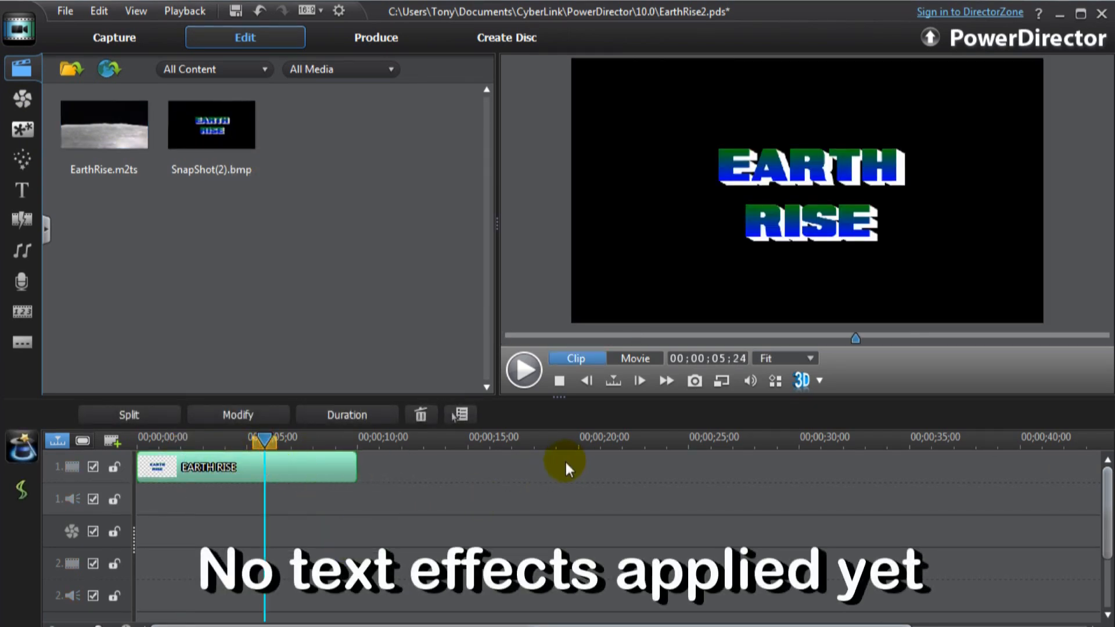
pyautogui.click(556, 490)
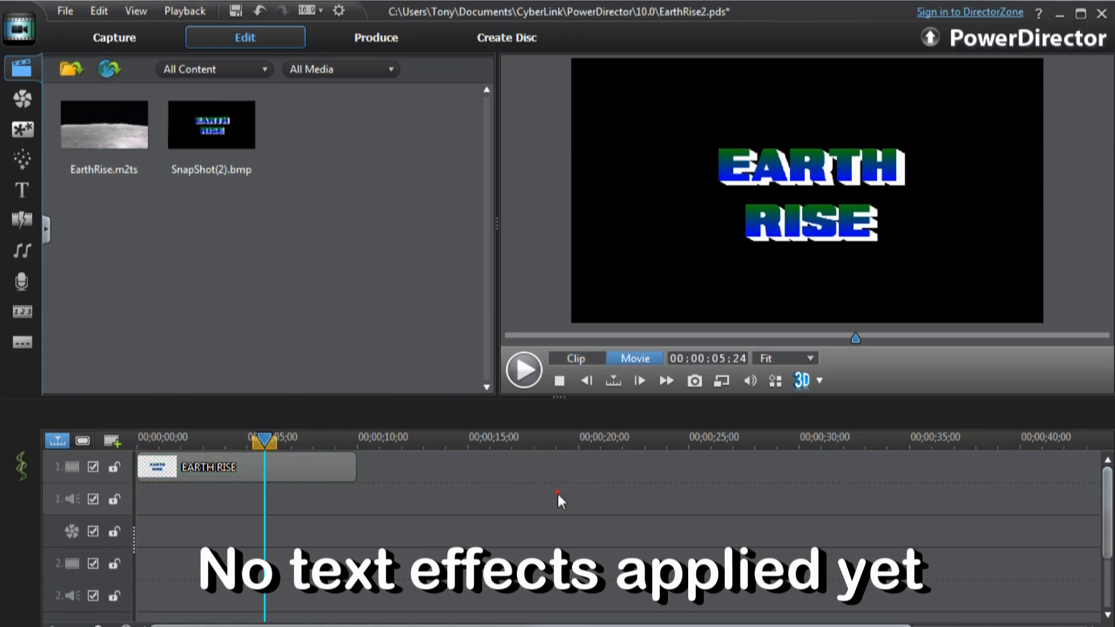
pyautogui.click(524, 372)
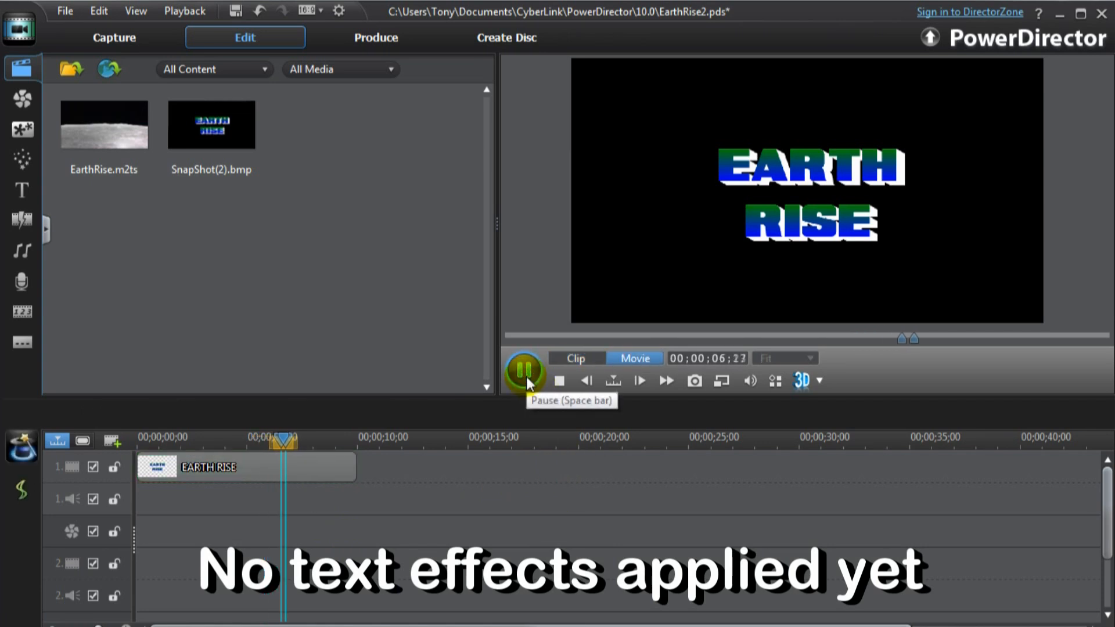
pyautogui.click(525, 372)
pyautogui.click(276, 473)
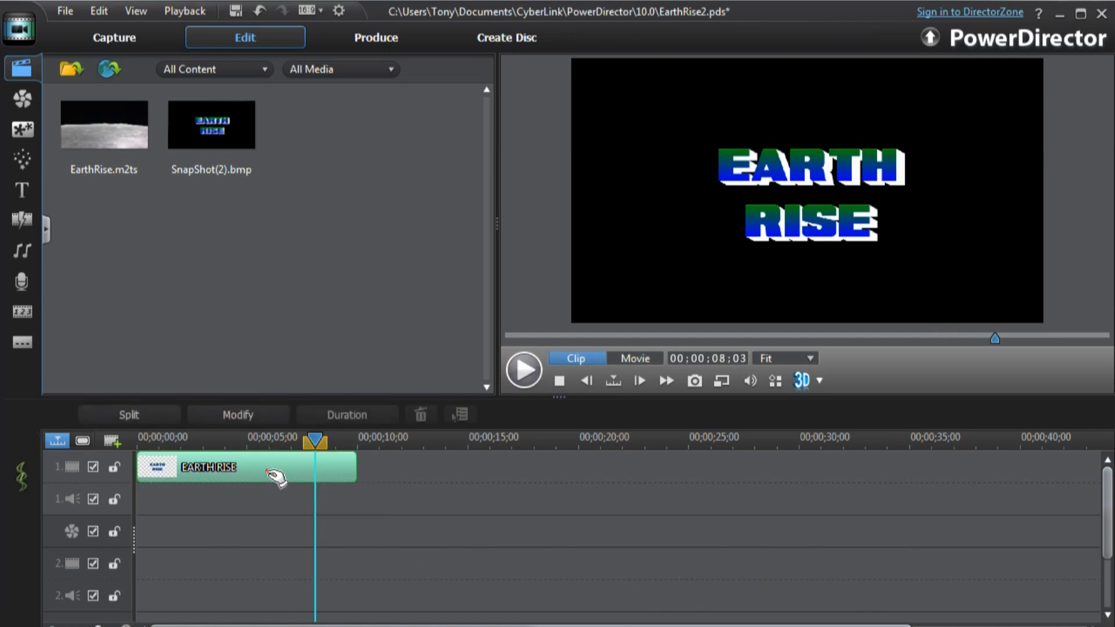
# Step: Insert EarthRise.m2ts at the start of track 2 and move the title clip on track 1 to start at about 48 seconds
pyautogui.moveTo(114, 141); pyautogui.dragTo(149, 567)
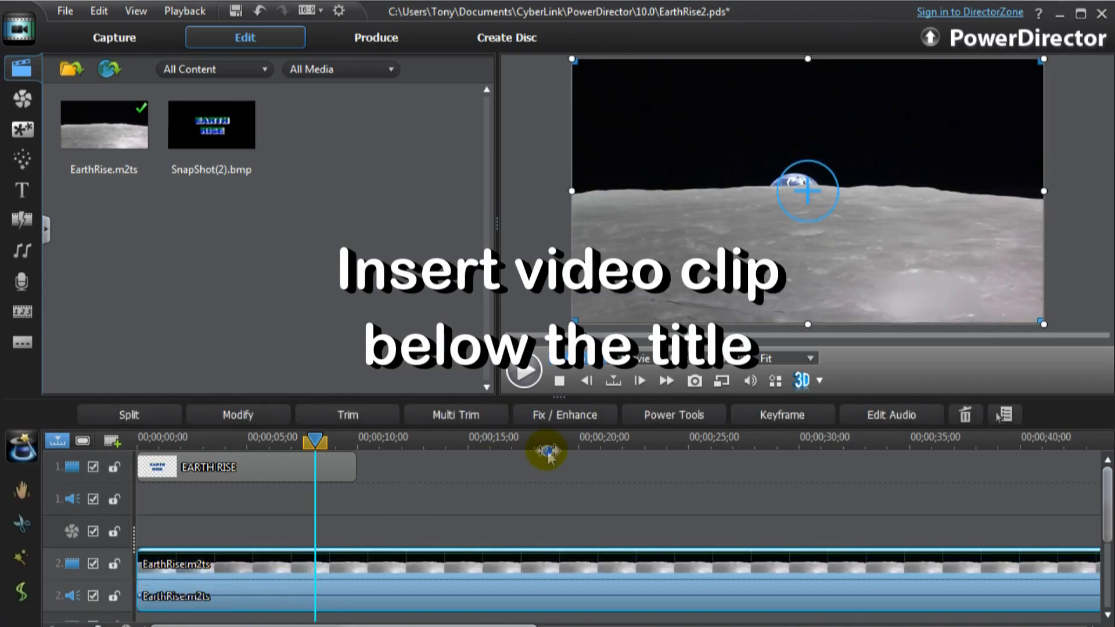
pyautogui.moveTo(581, 440); pyautogui.dragTo(273, 435)
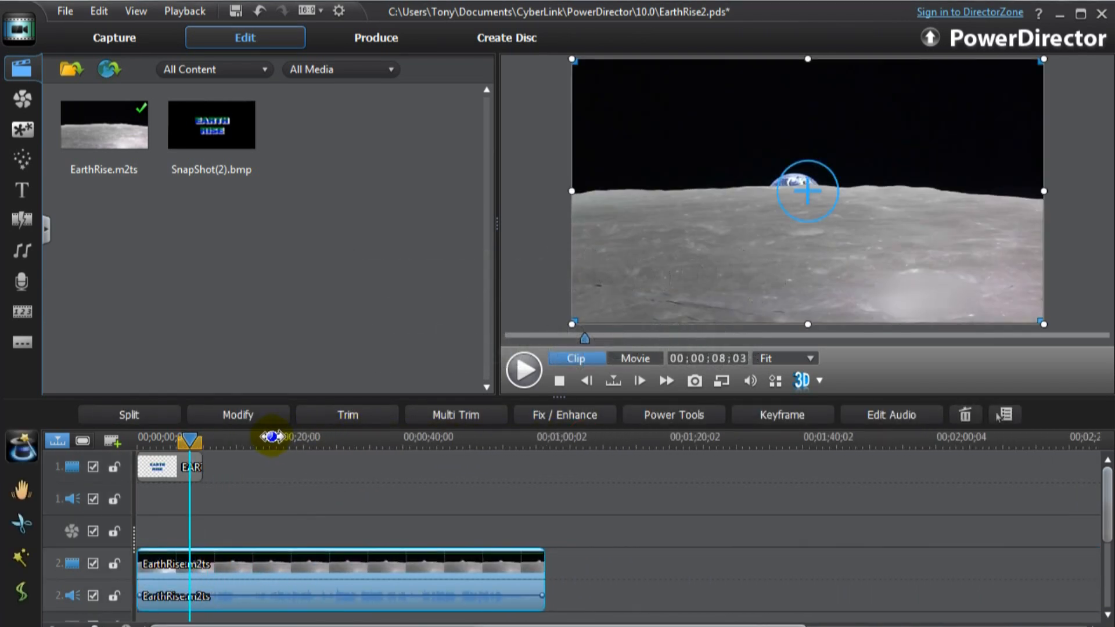
pyautogui.click(168, 469)
pyautogui.moveTo(168, 473); pyautogui.dragTo(468, 492)
pyautogui.click(602, 506)
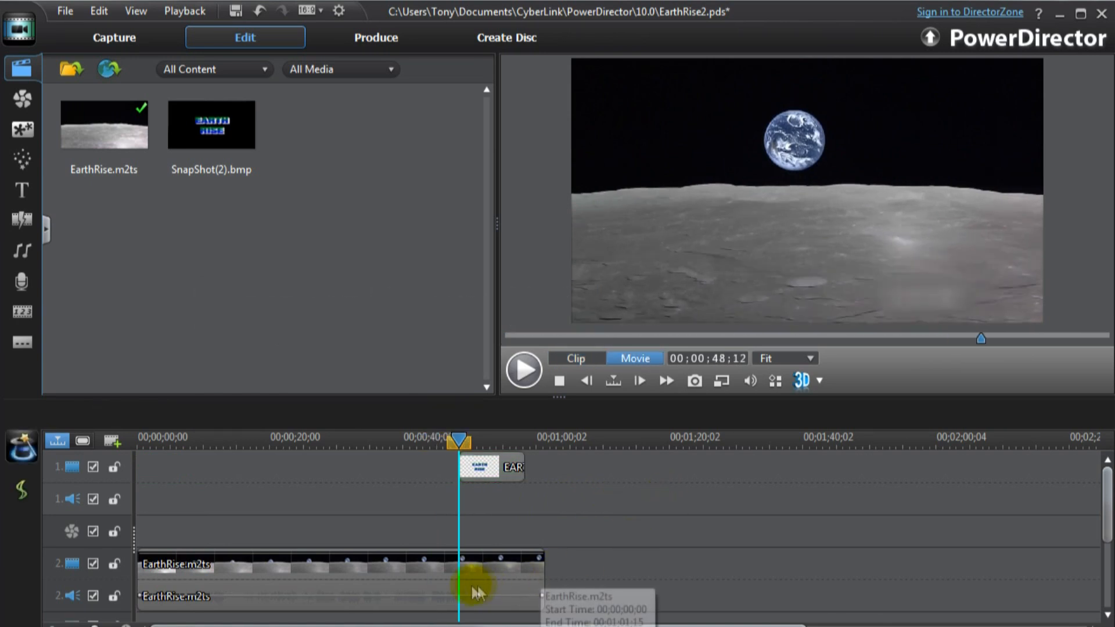
# Step: Apply a chroma key to the EarthRise.m2ts clip on track 2, keying out the black sky, and save the change
pyautogui.click(477, 591)
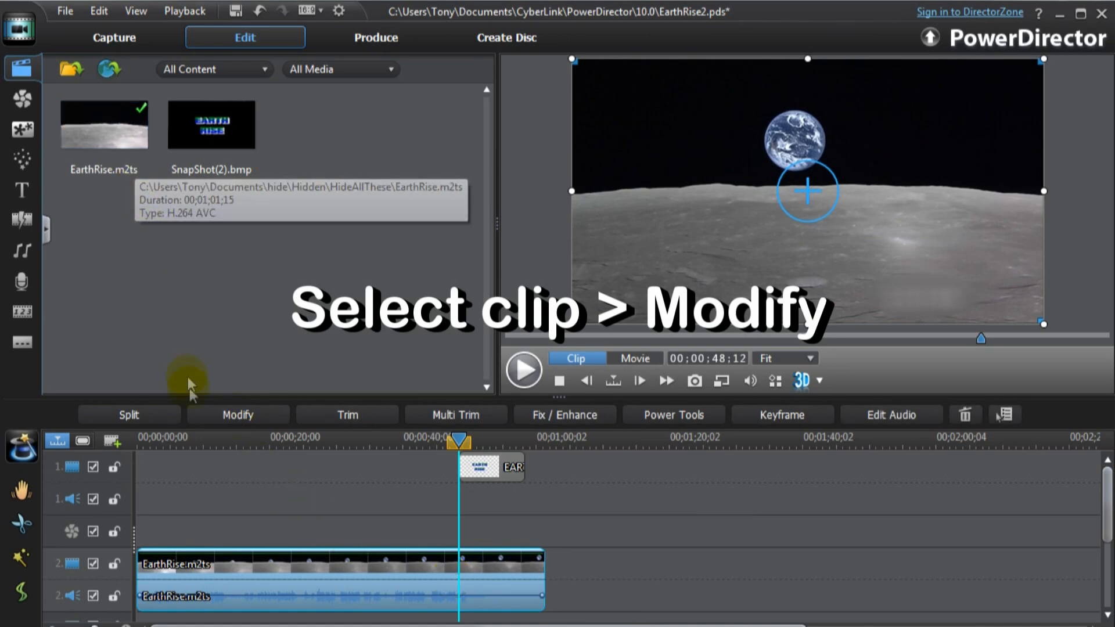
pyautogui.click(252, 413)
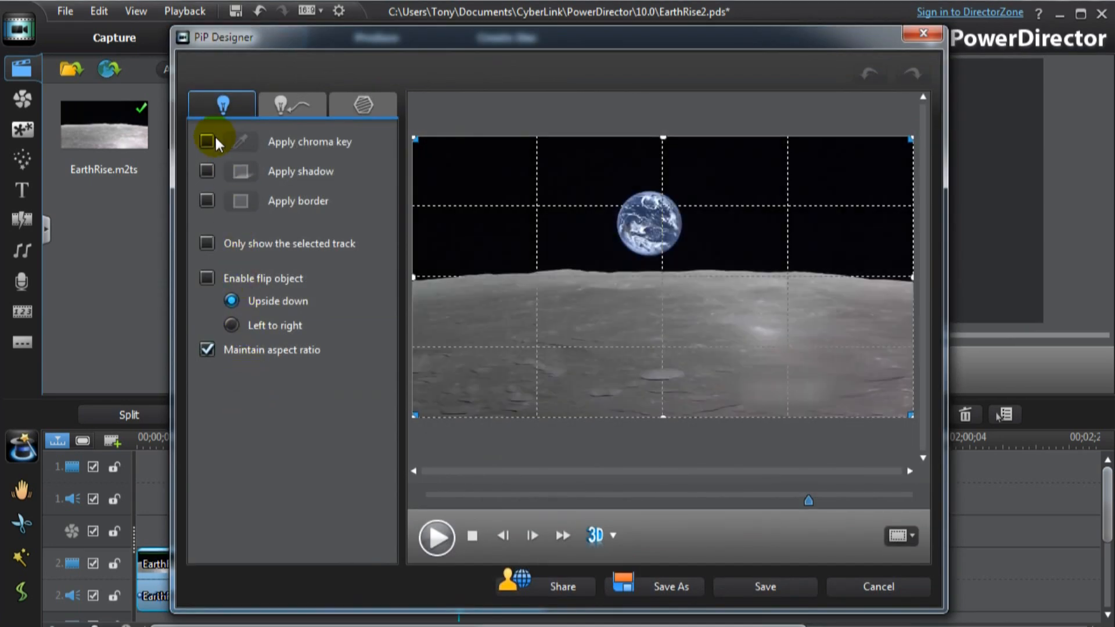
pyautogui.click(207, 141)
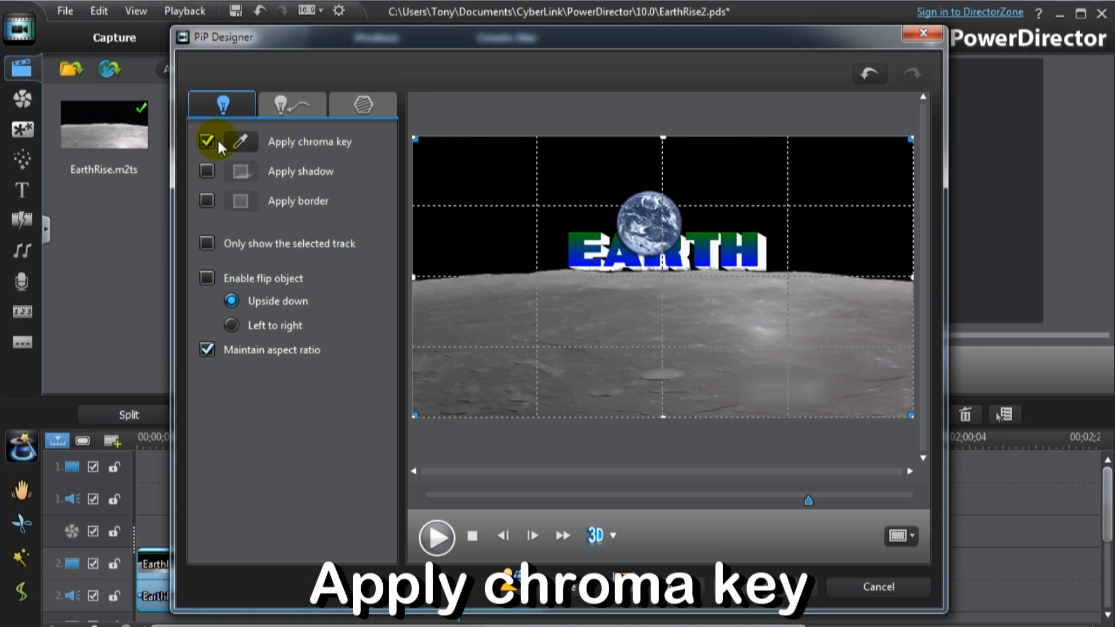
pyautogui.click(240, 141)
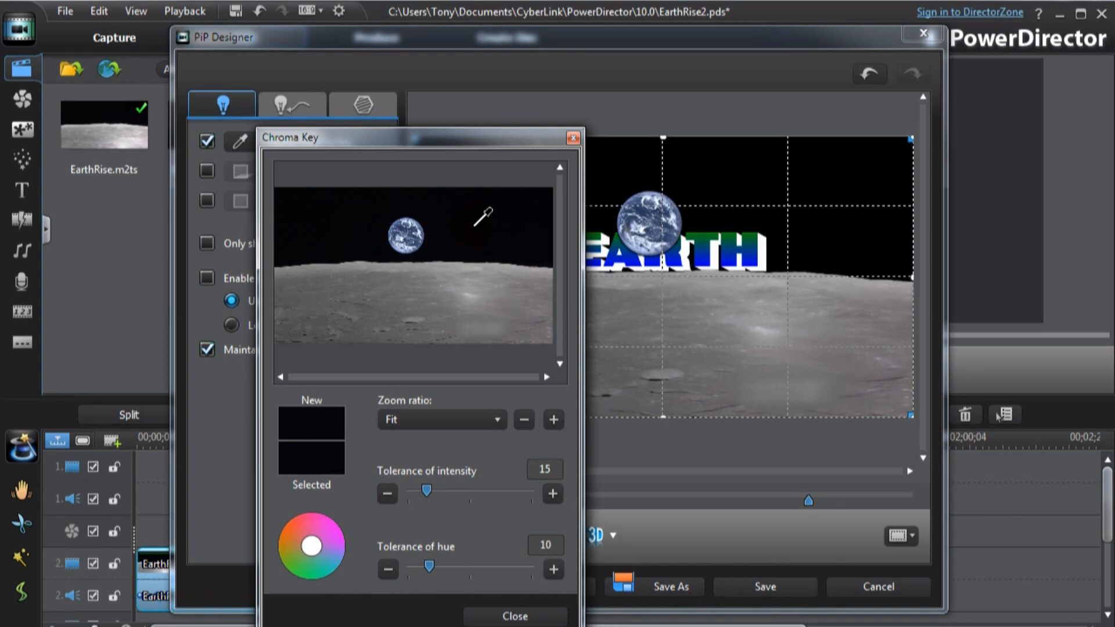
pyautogui.click(517, 616)
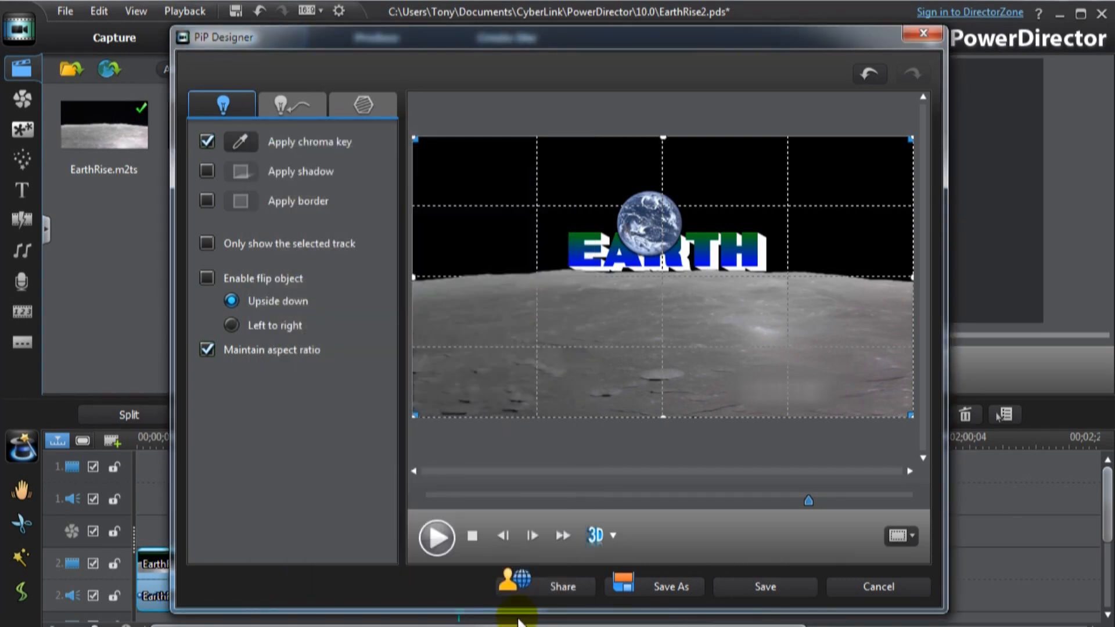
pyautogui.click(785, 590)
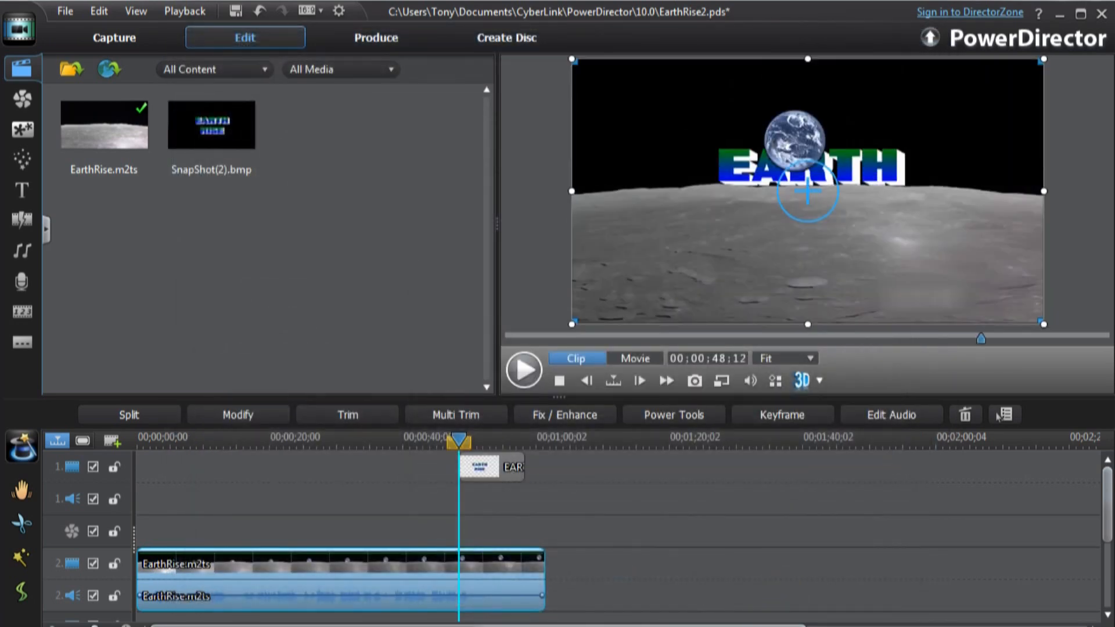
# Step: Modify the EARTH RISE title on track 1: set all its text to size 28 and move it into the sky beside the Earth
pyautogui.click(494, 469)
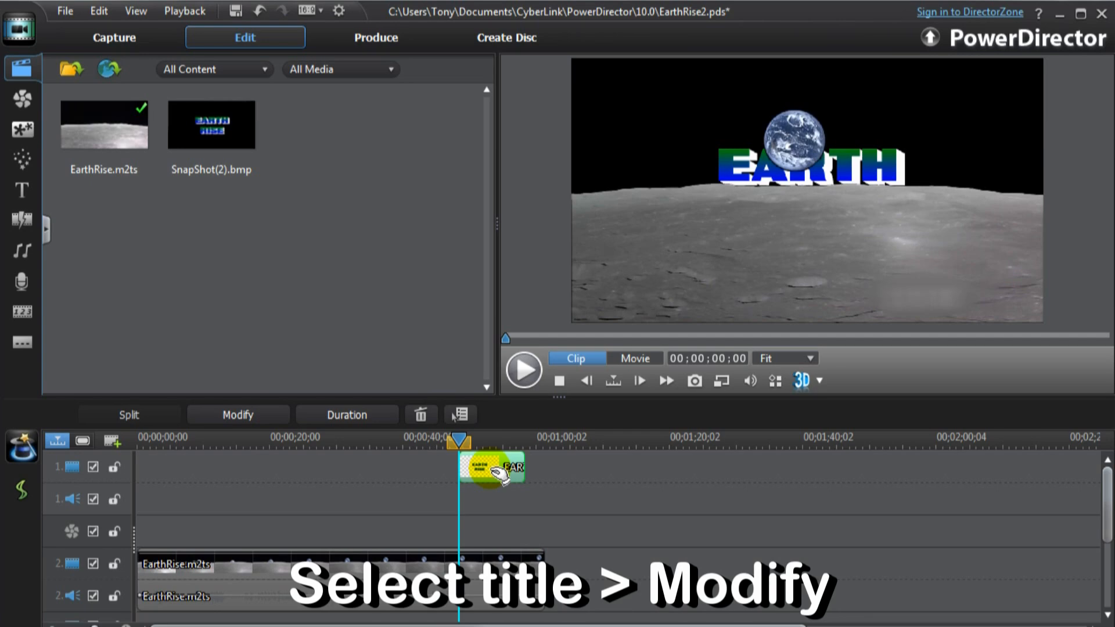
pyautogui.click(252, 412)
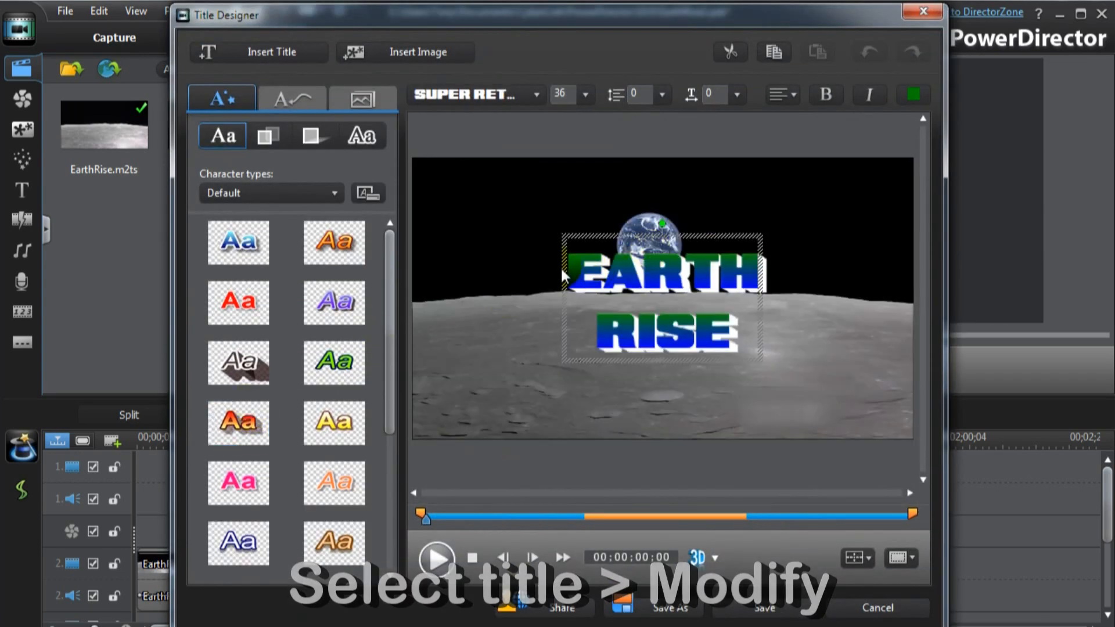
pyautogui.click(569, 271)
pyautogui.moveTo(568, 271); pyautogui.dragTo(763, 347)
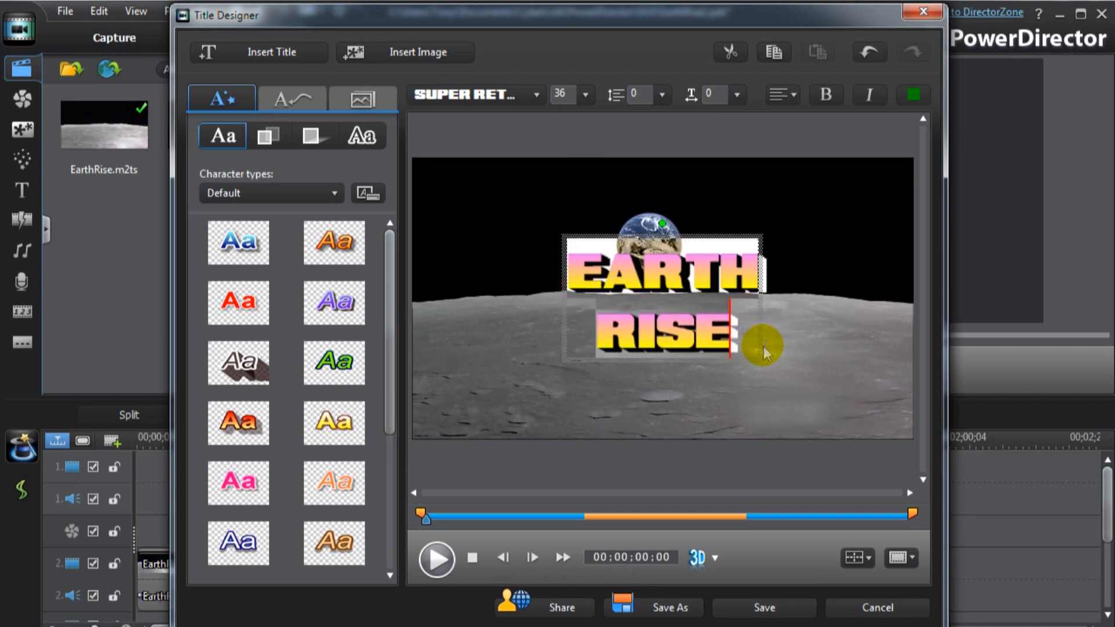
pyautogui.click(268, 136)
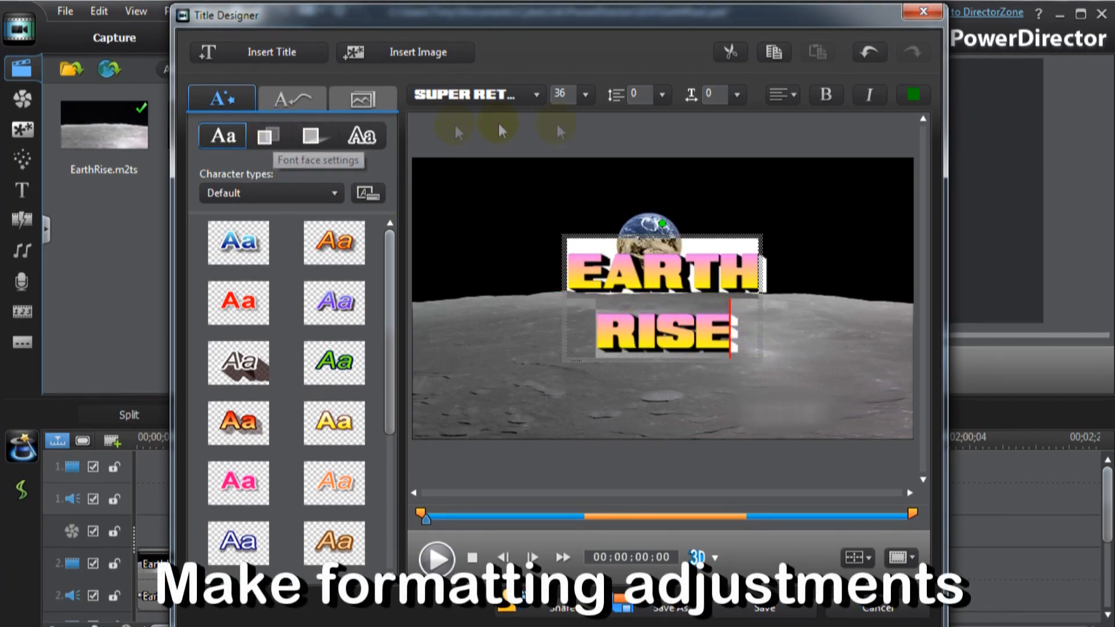
pyautogui.click(583, 94)
pyautogui.click(562, 236)
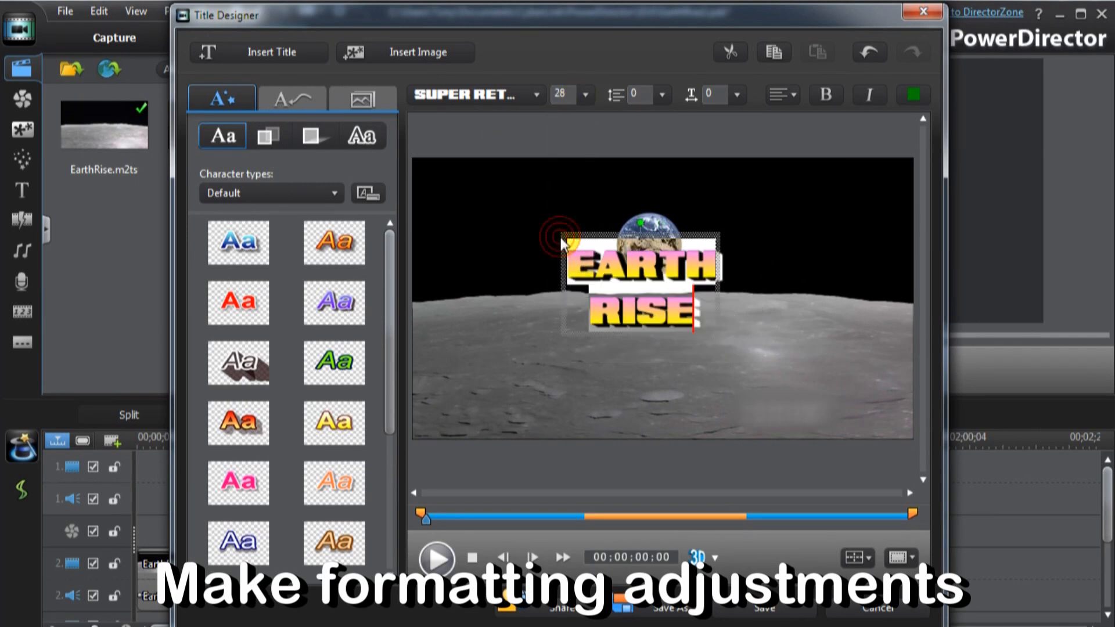
pyautogui.moveTo(585, 234); pyautogui.dragTo(914, 278)
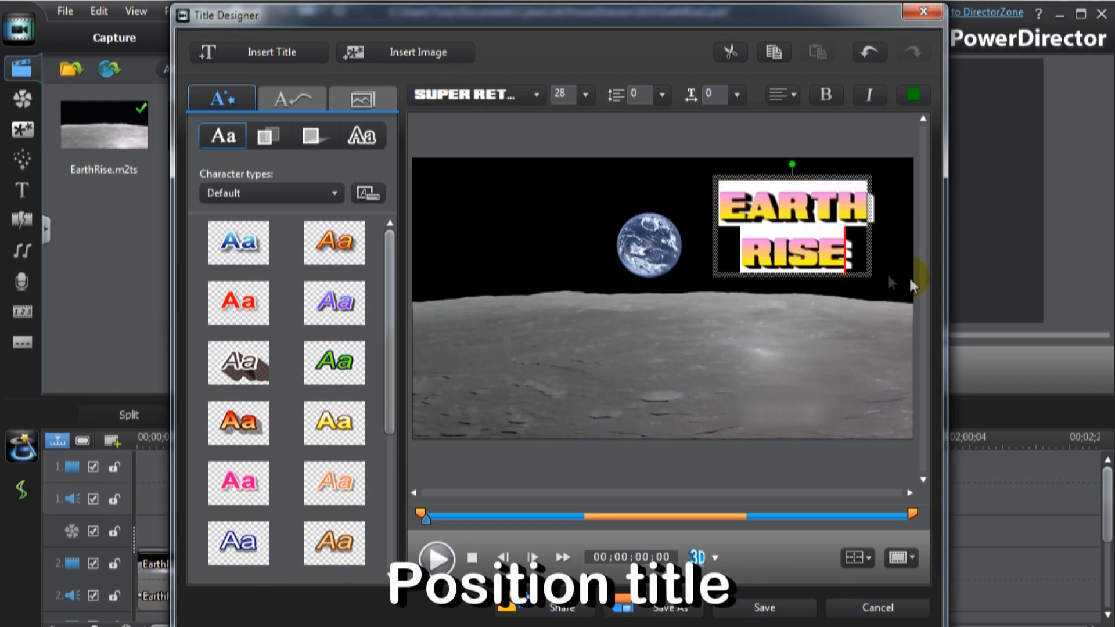
# Step: Set the blur of the title's shadow to 3 and clear the text selection
pyautogui.click(311, 136)
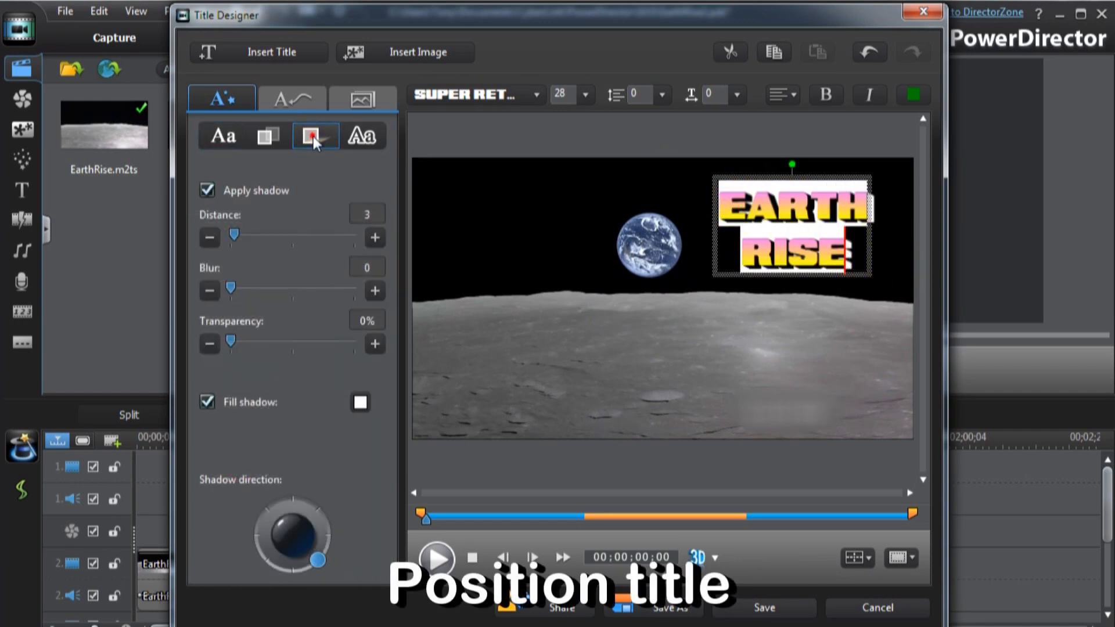
pyautogui.click(375, 290)
pyautogui.click(376, 290)
pyautogui.click(375, 290)
pyautogui.click(568, 238)
pyautogui.click(785, 250)
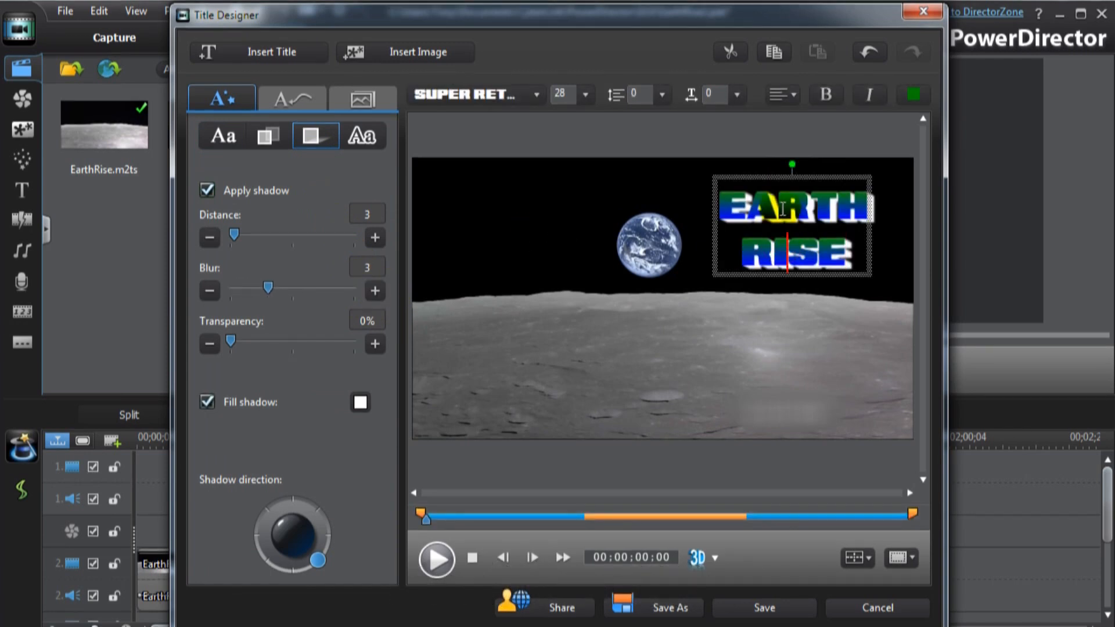
# Step: Give the title the starting effect Slide Up and the ending effect Fade
pyautogui.click(303, 101)
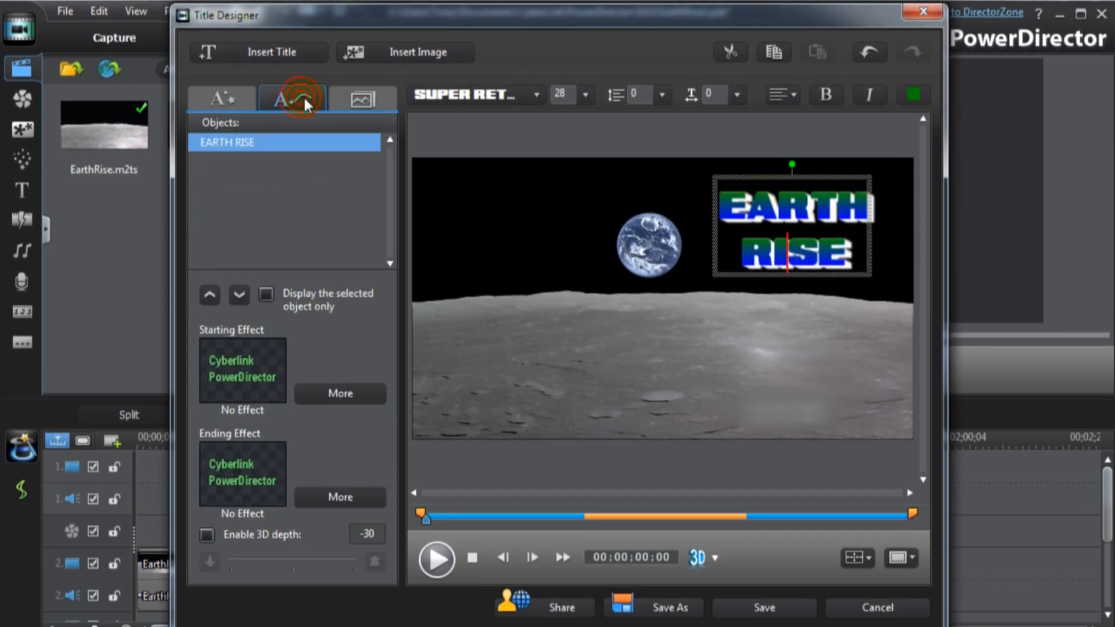
pyautogui.click(354, 393)
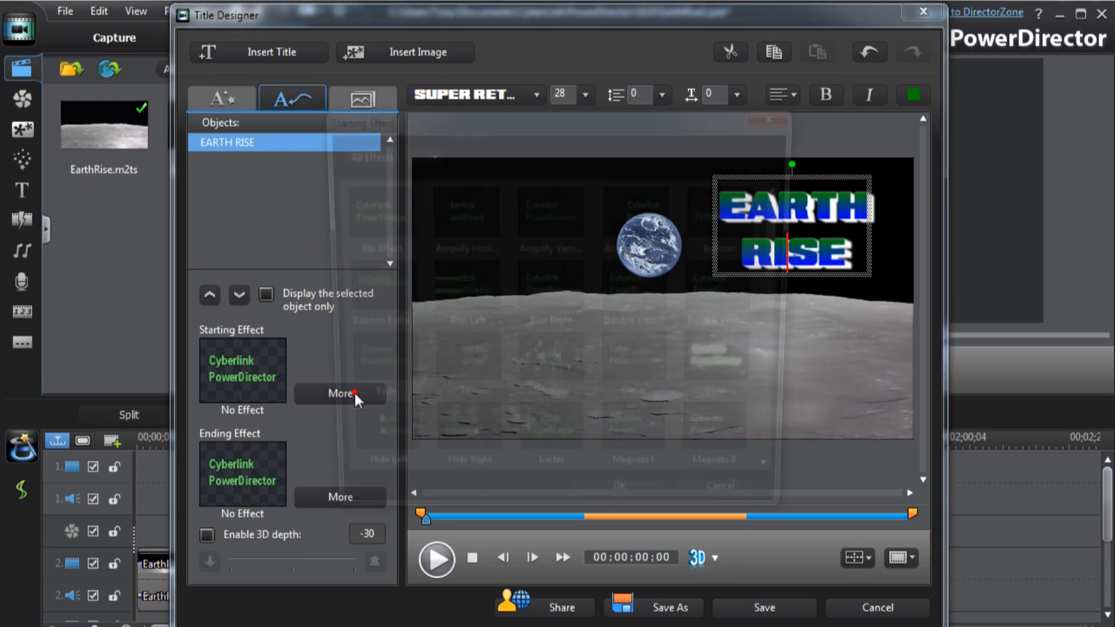
pyautogui.moveTo(785, 273); pyautogui.dragTo(804, 407)
pyautogui.click(361, 357)
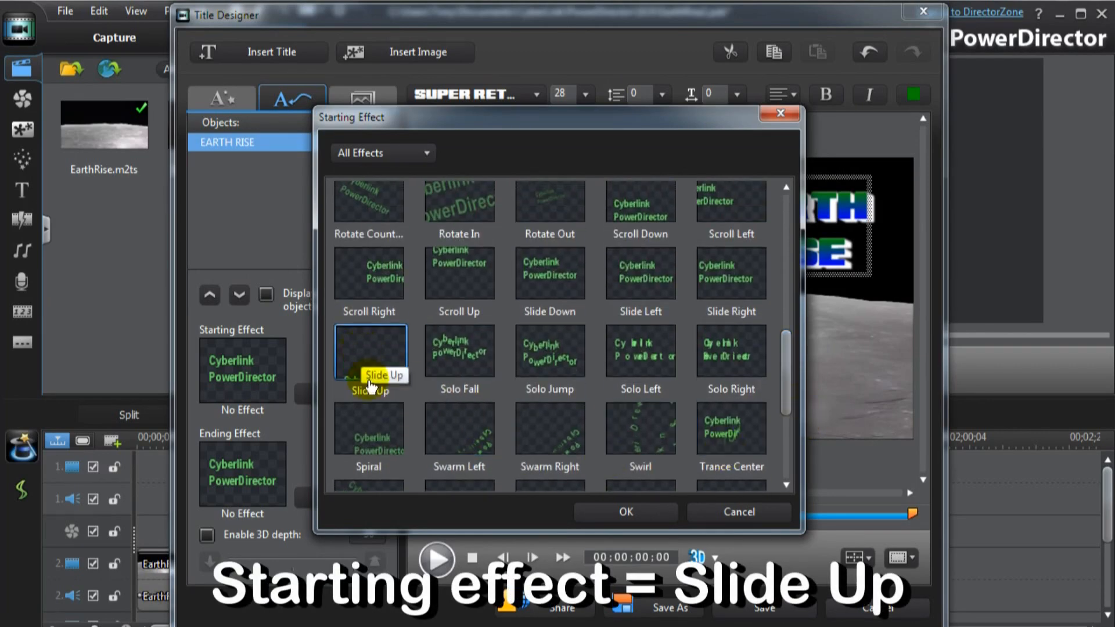
pyautogui.click(616, 511)
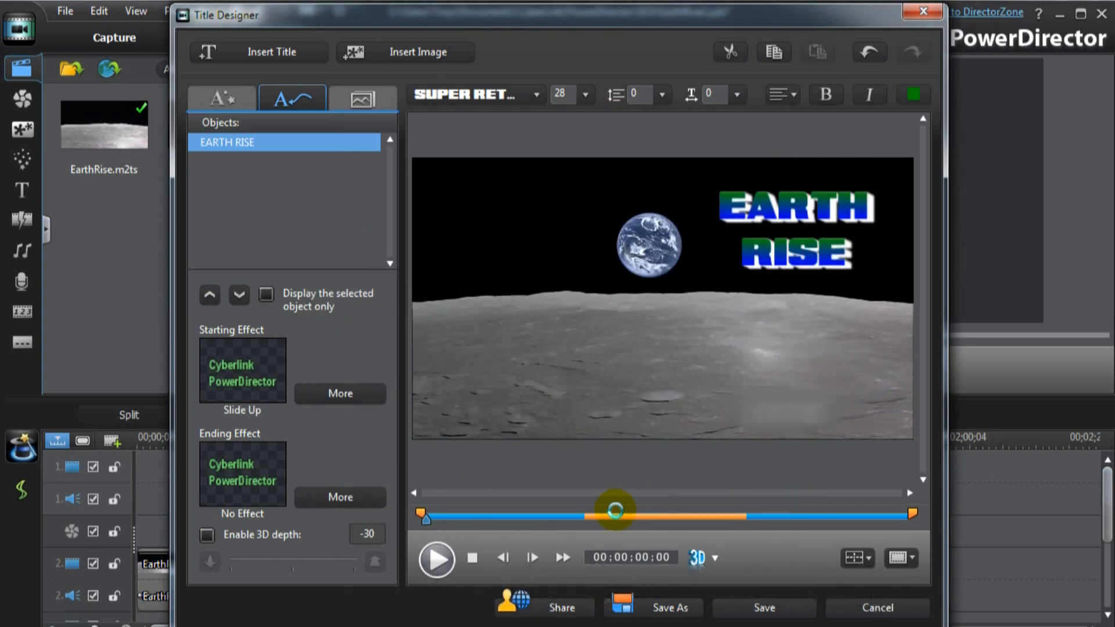
pyautogui.click(369, 497)
pyautogui.click(372, 385)
pyautogui.click(607, 511)
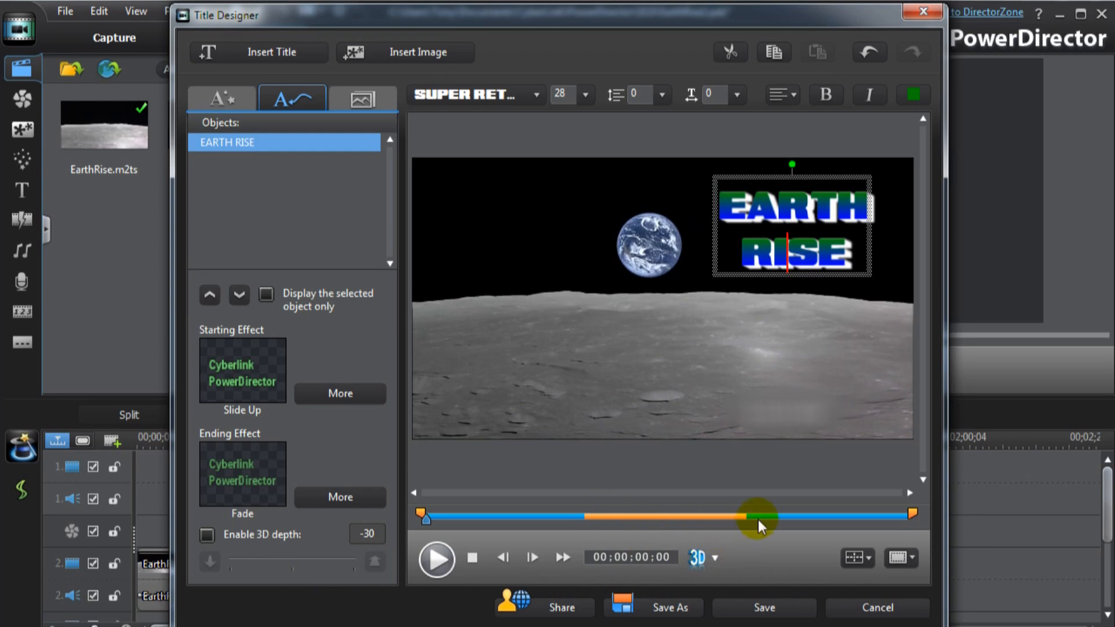
# Step: Shorten the duration of the title's ending effect, save the title and play the clip as a preview
pyautogui.moveTo(747, 516); pyautogui.dragTo(865, 528)
pyautogui.click(791, 608)
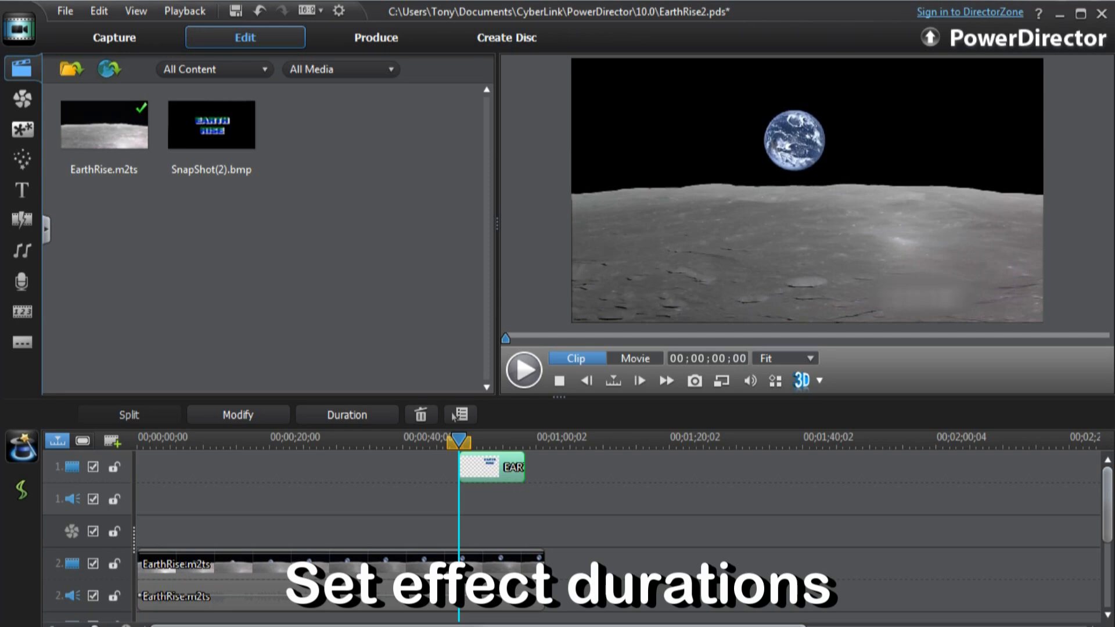
pyautogui.click(529, 371)
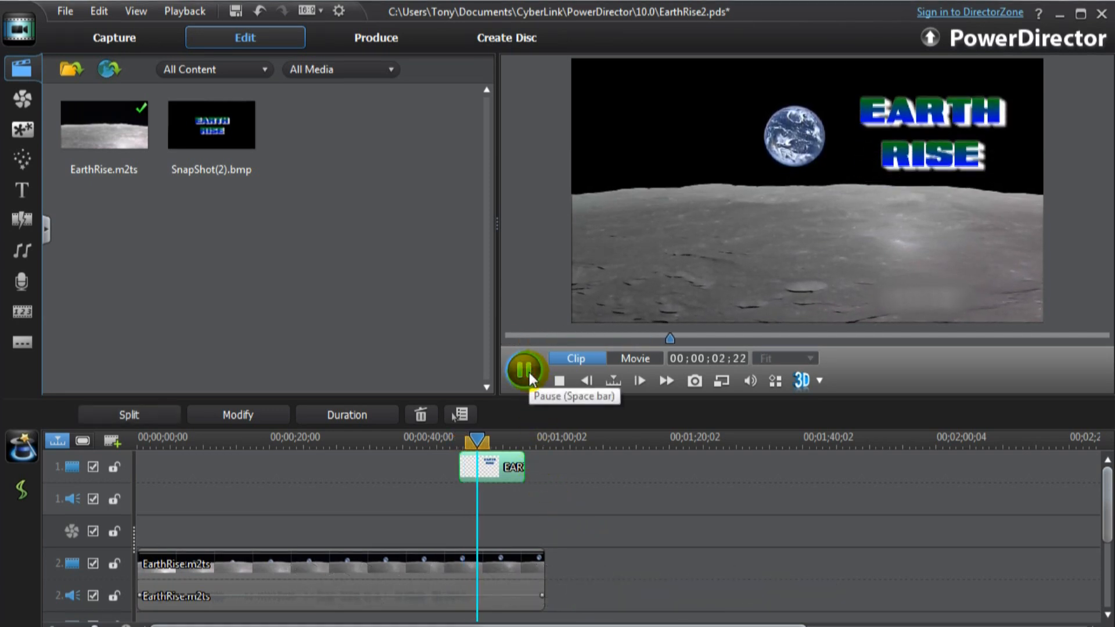
pyautogui.click(528, 372)
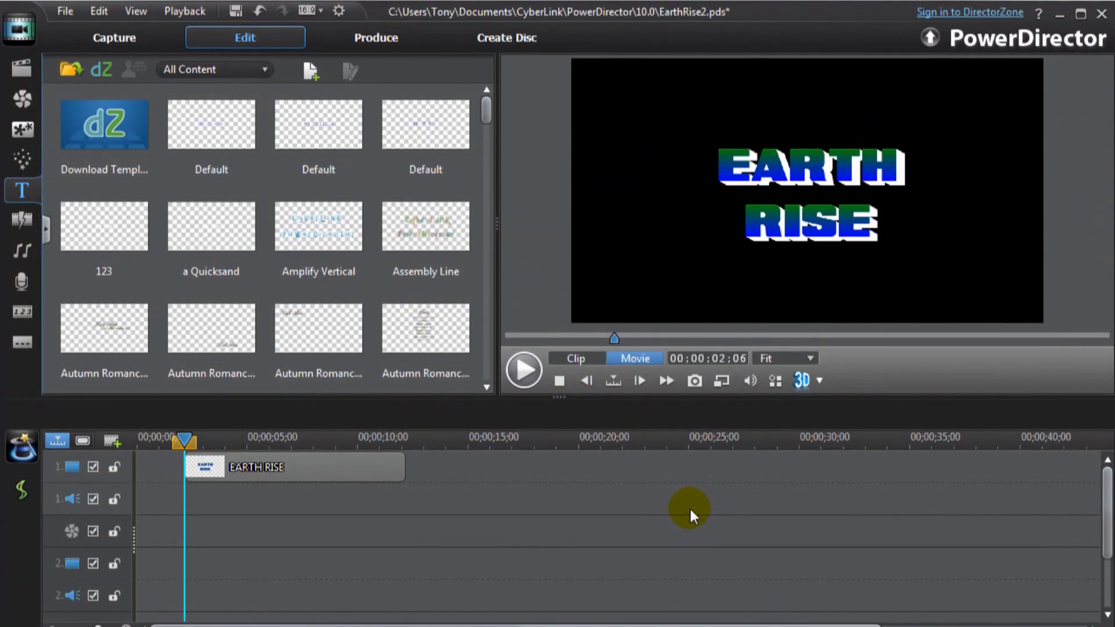
# Step: Take a snapshot of the EARTH RISE title frame and return to the media library
pyautogui.click(693, 381)
pyautogui.click(22, 70)
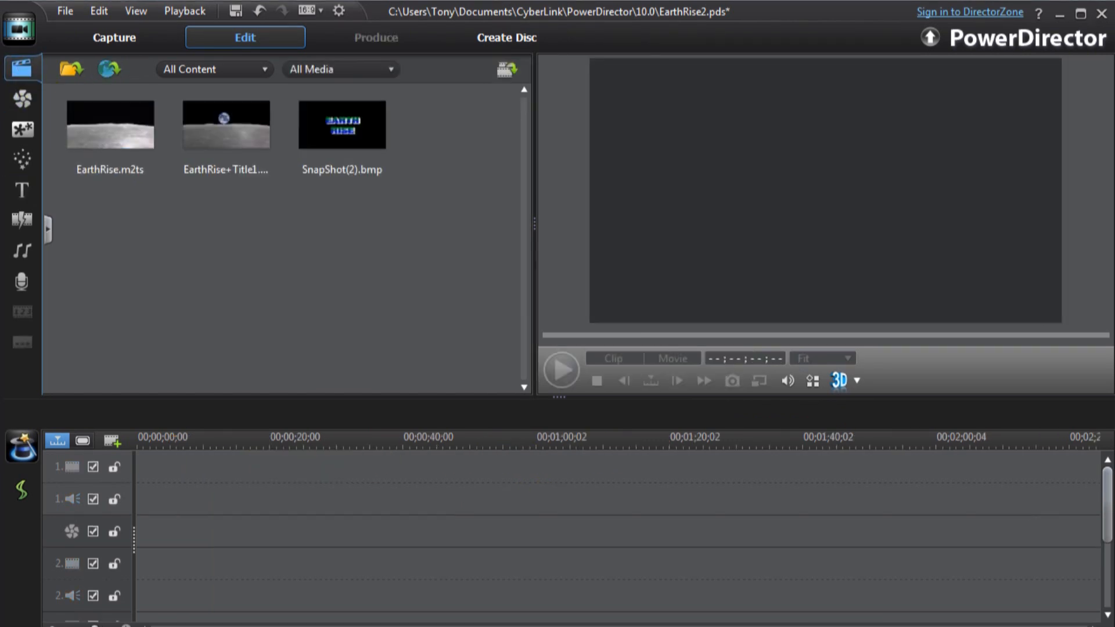
# Step: Insert EarthRise.m2ts at the start of track 1 and take a snapshot of its final frame
pyautogui.moveTo(102, 140); pyautogui.dragTo(130, 481)
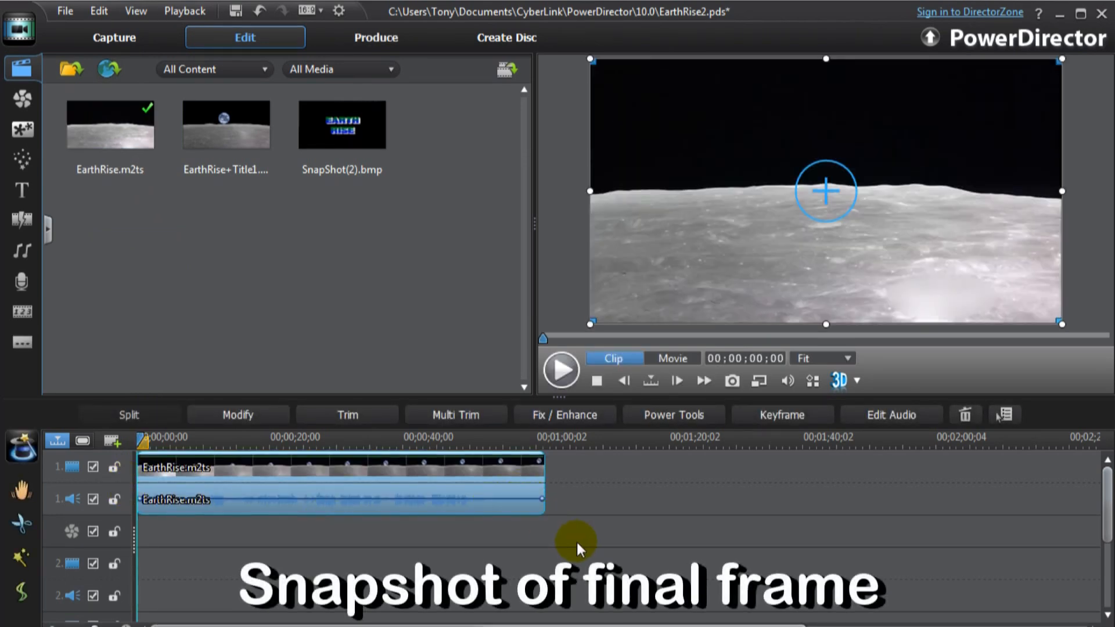
pyautogui.press('End')
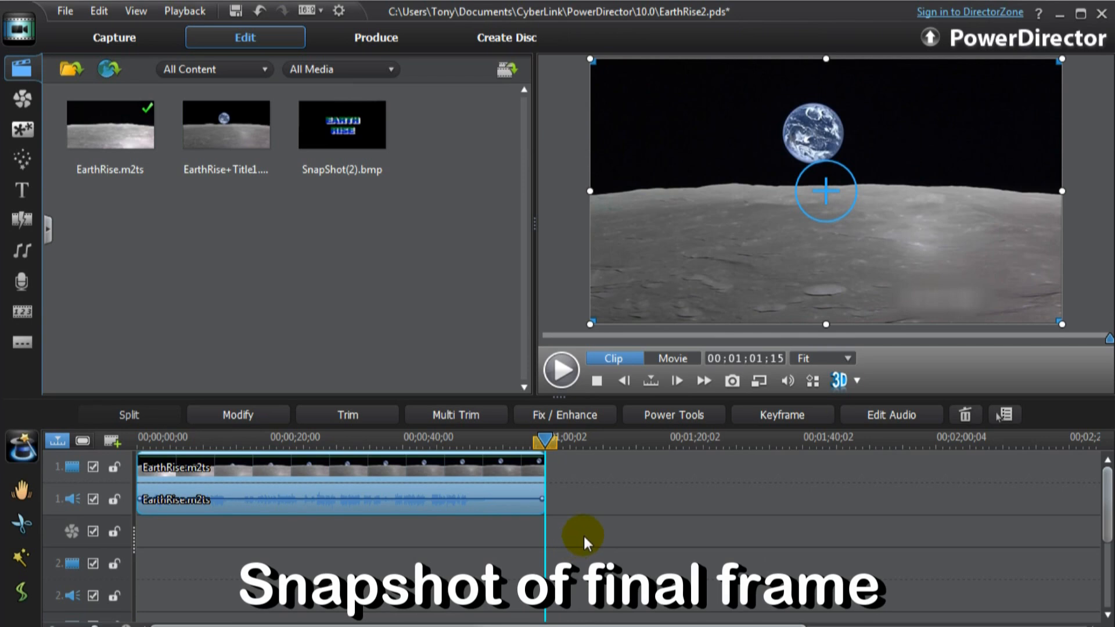
pyautogui.click(583, 534)
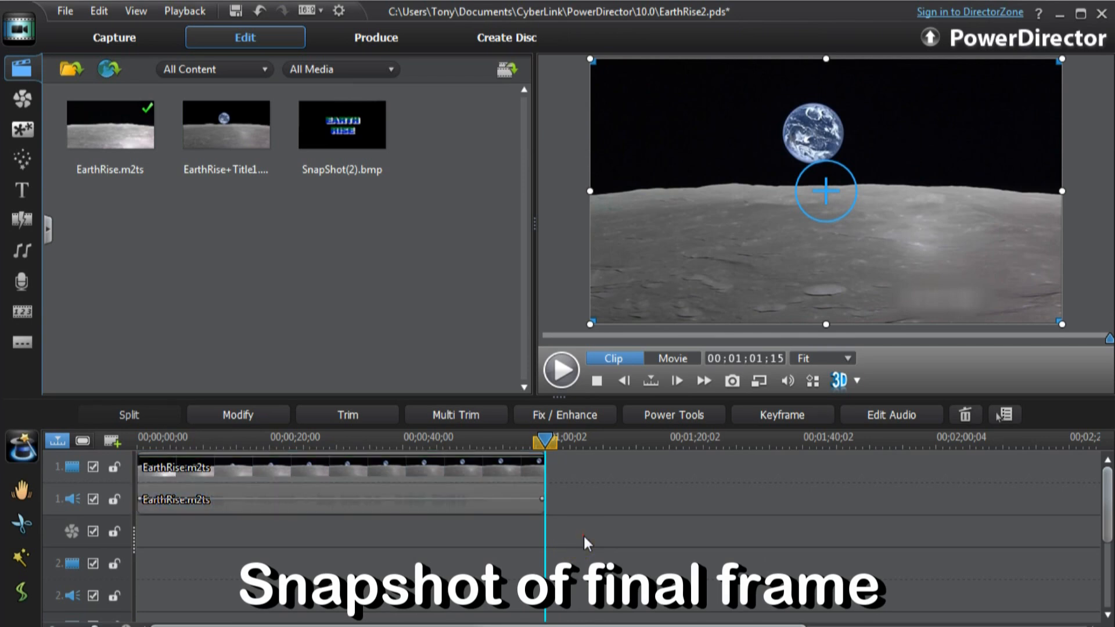
pyautogui.click(733, 383)
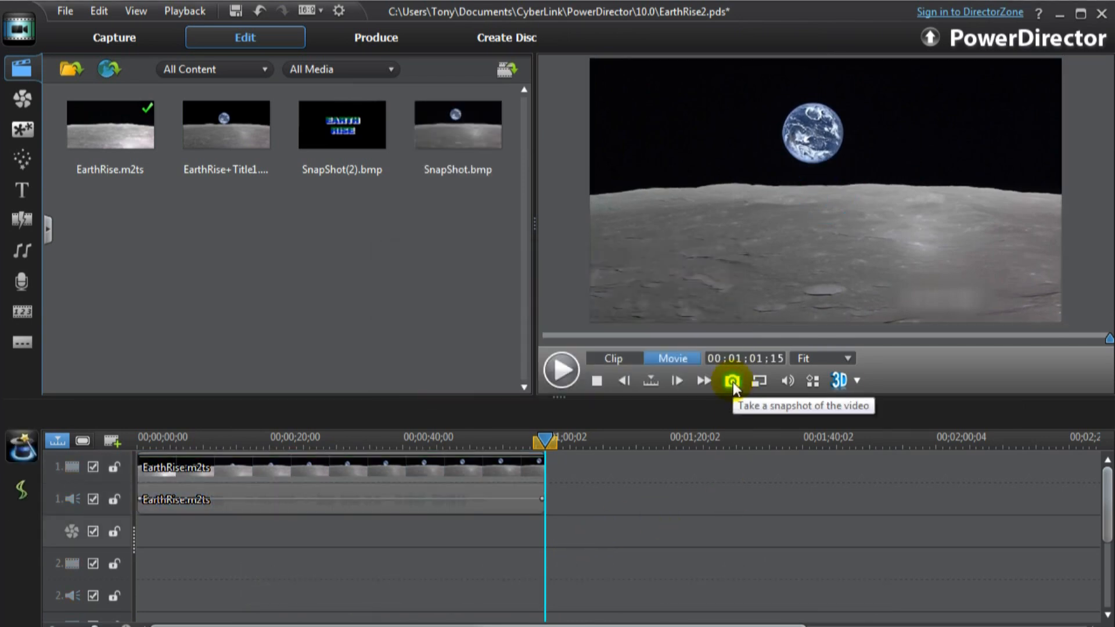
# Step: Switch to Paint.NET and open the Earth and moon snapshot bitmap from the Desktop folder
pyautogui.click(616, 512)
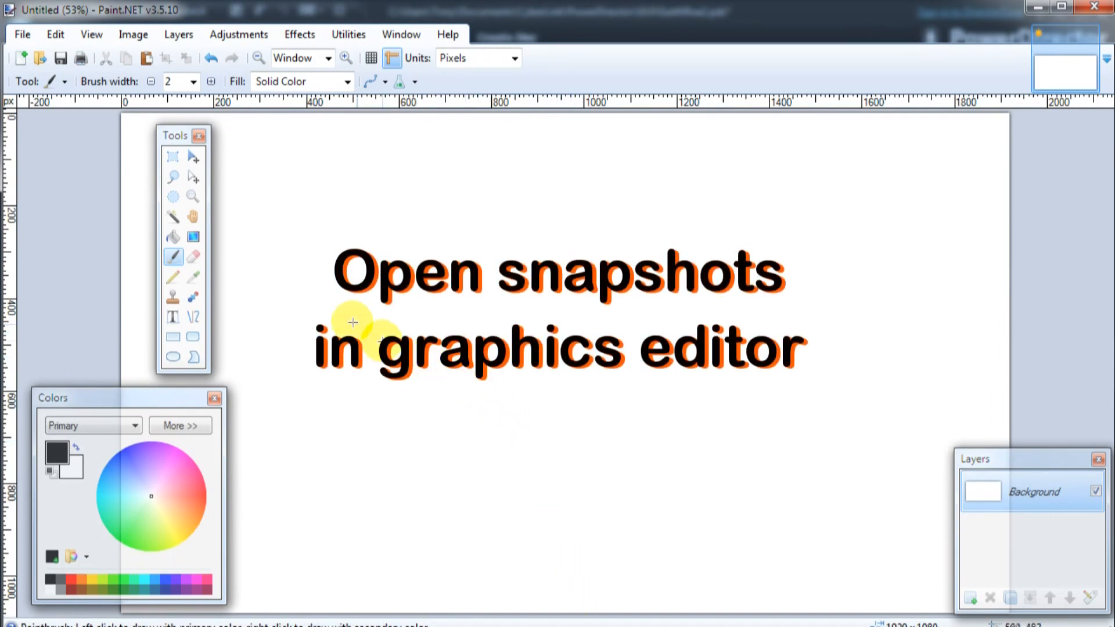
pyautogui.click(24, 36)
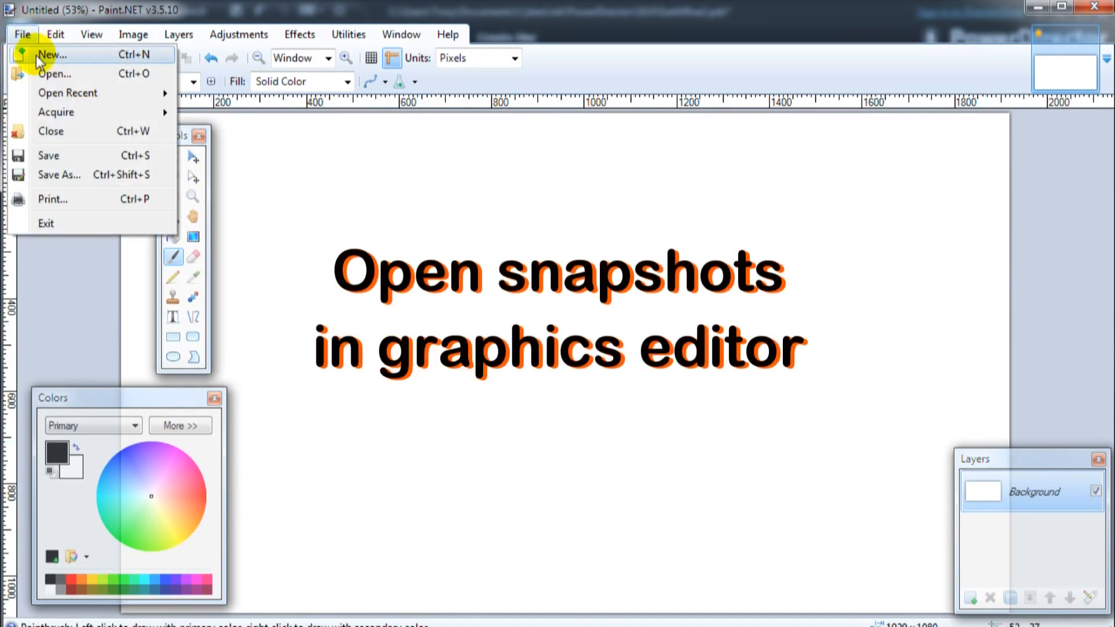
pyautogui.click(33, 72)
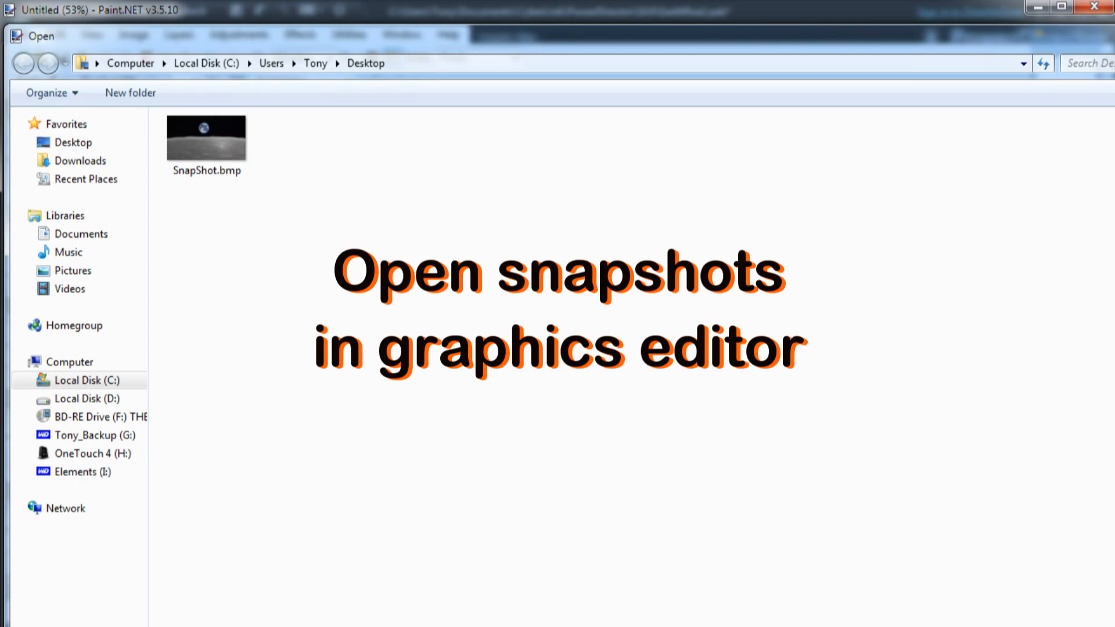
pyautogui.doubleClick(205, 145)
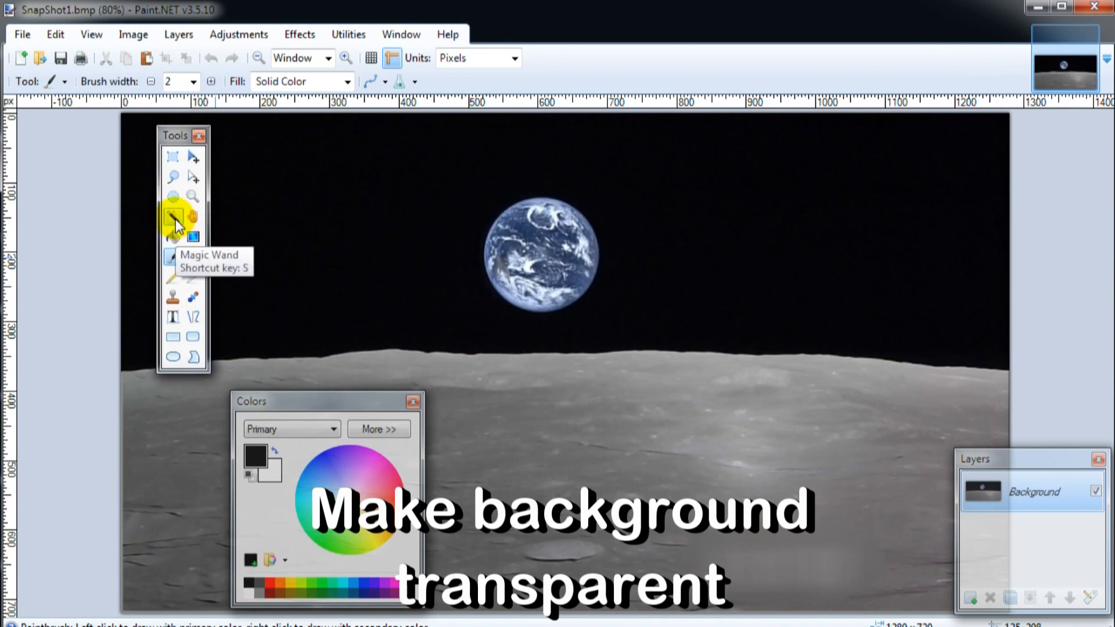
# Step: Select the black sky with the Magic Wand at 50% tolerance and cut it to make the background transparent
pyautogui.click(174, 219)
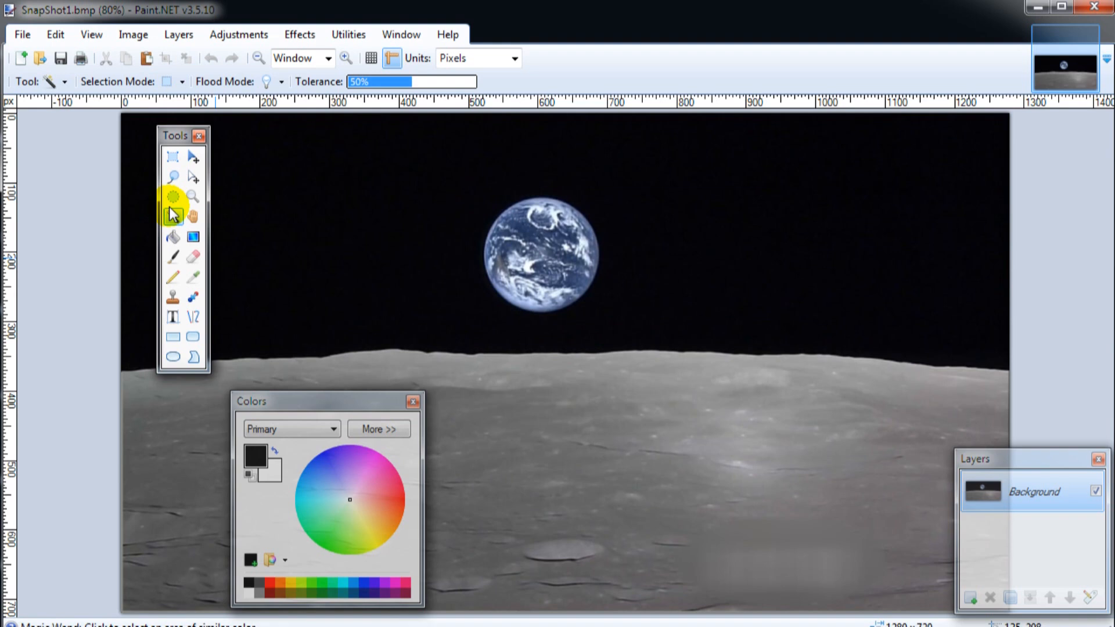
pyautogui.click(333, 199)
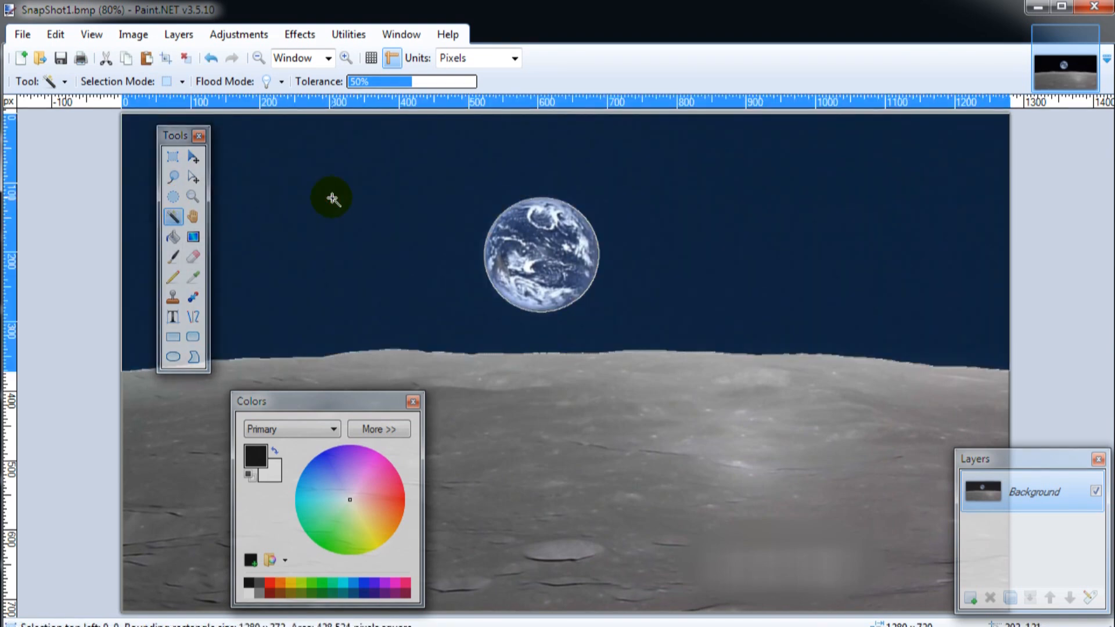
pyautogui.click(55, 35)
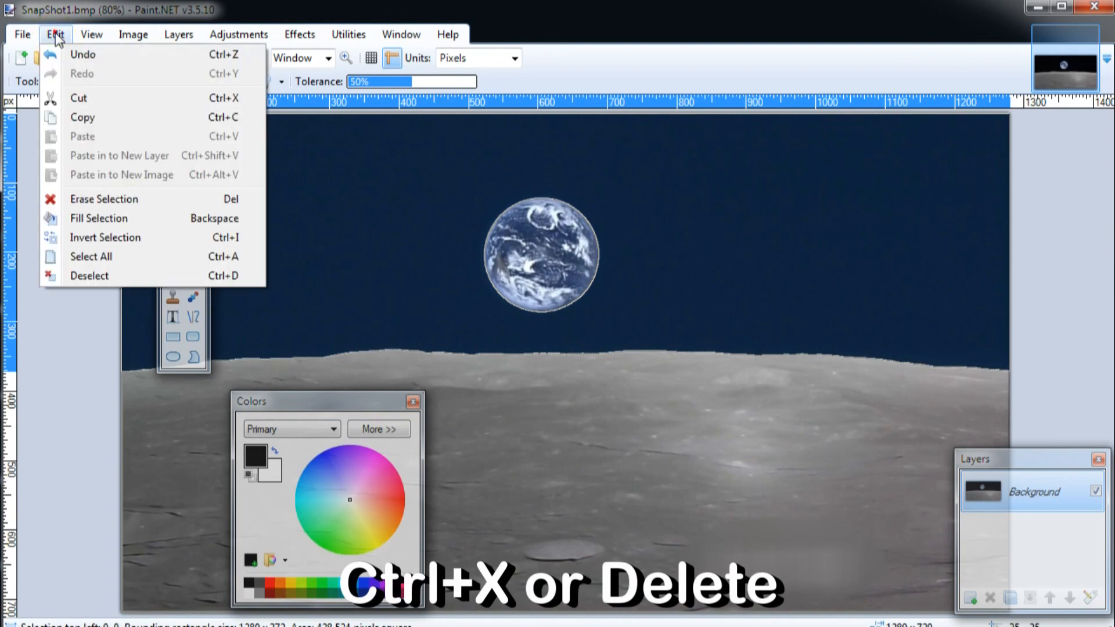
pyautogui.click(94, 98)
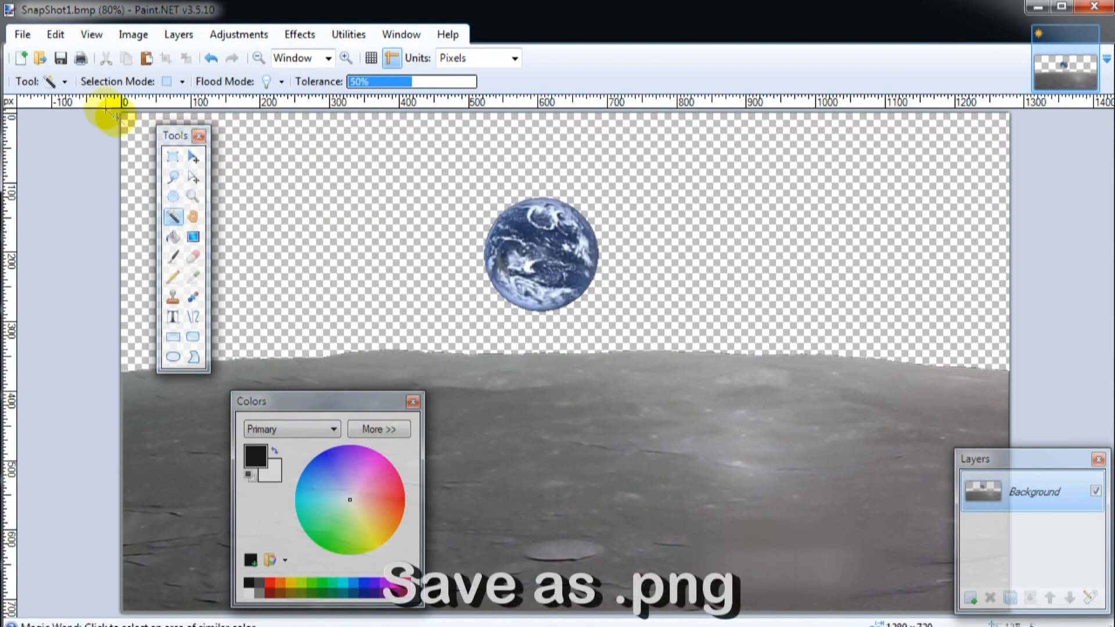
# Step: Save the image as SnapShot1.png, replacing the existing file and keeping the Auto-detect bit depth
pyautogui.click(22, 34)
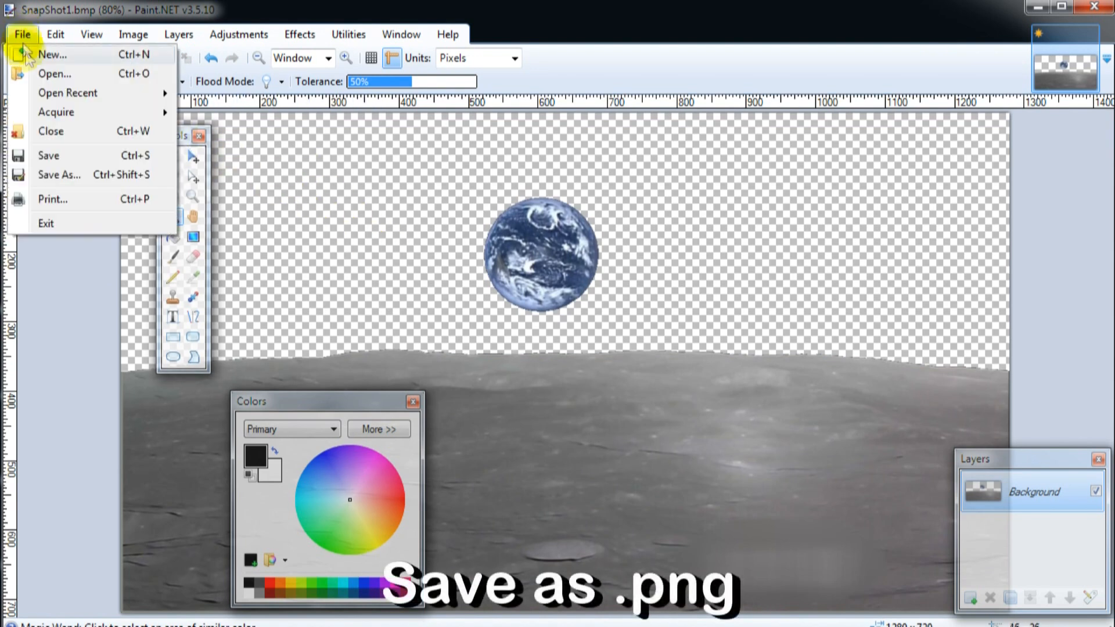
pyautogui.click(64, 175)
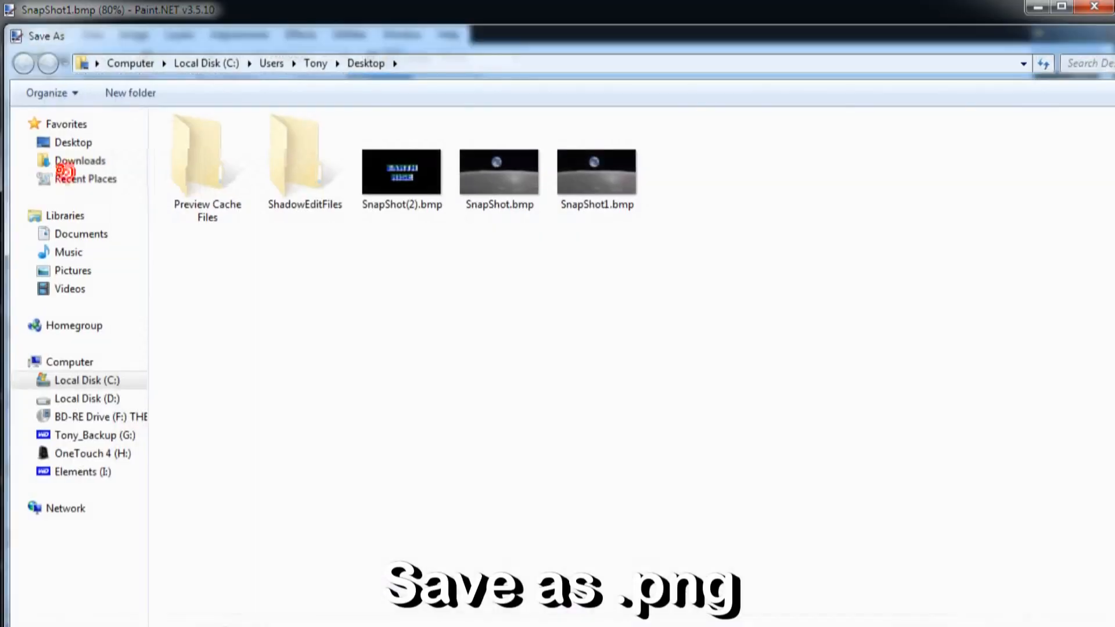
pyautogui.press('Return')
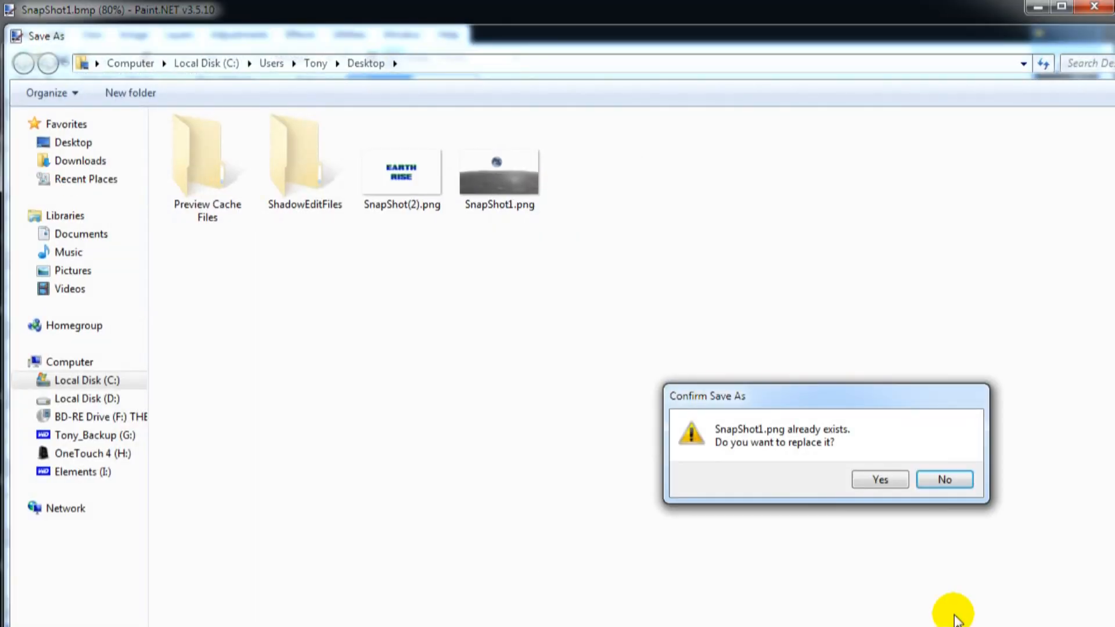
pyautogui.click(897, 479)
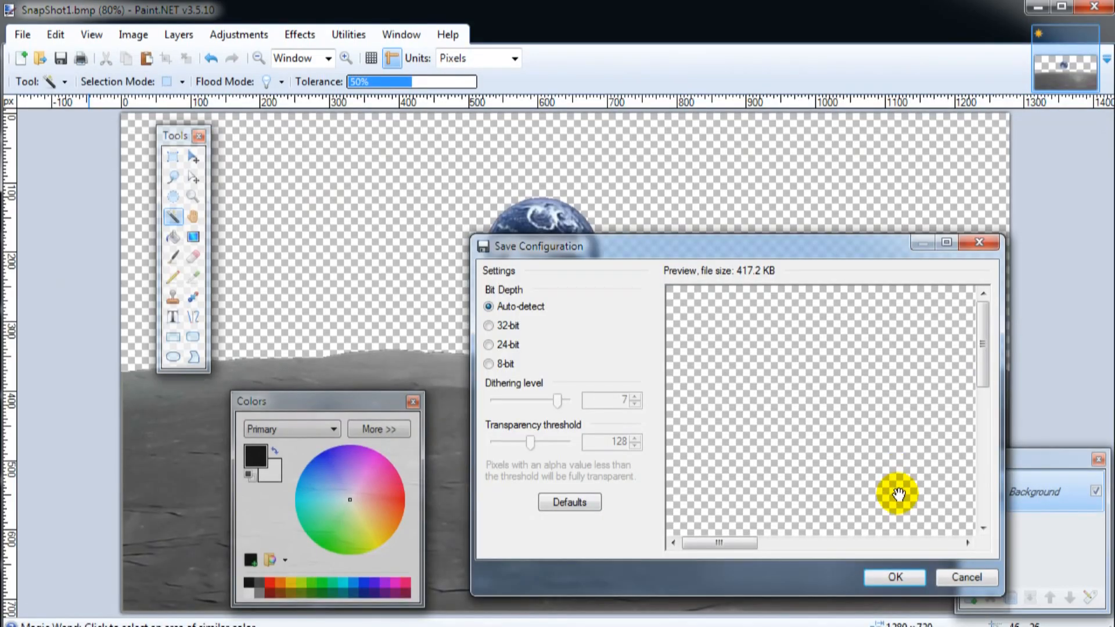
pyautogui.click(908, 579)
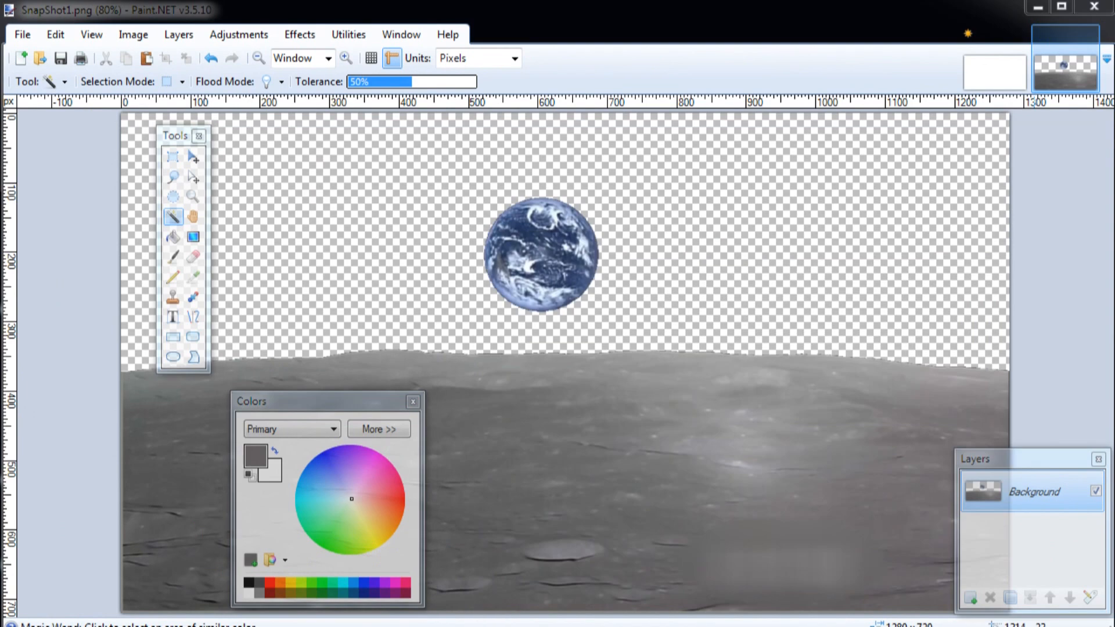
# Step: Open the EARTH RISE title snapshot SnapShot(2).bmp from the Desktop folder
pyautogui.click(24, 35)
pyautogui.click(51, 74)
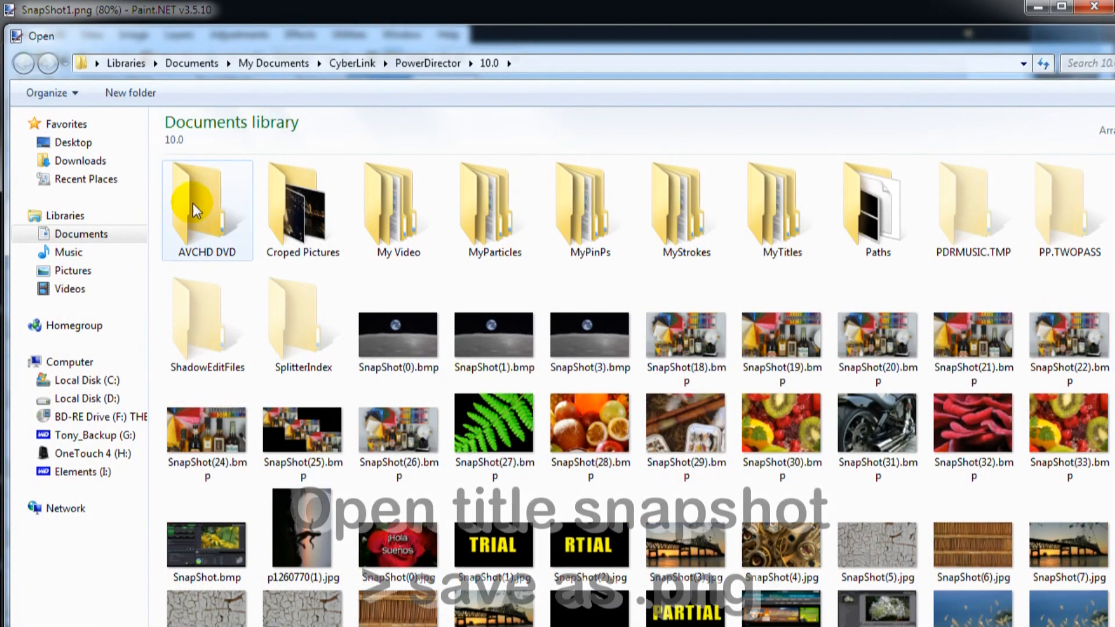
pyautogui.click(85, 147)
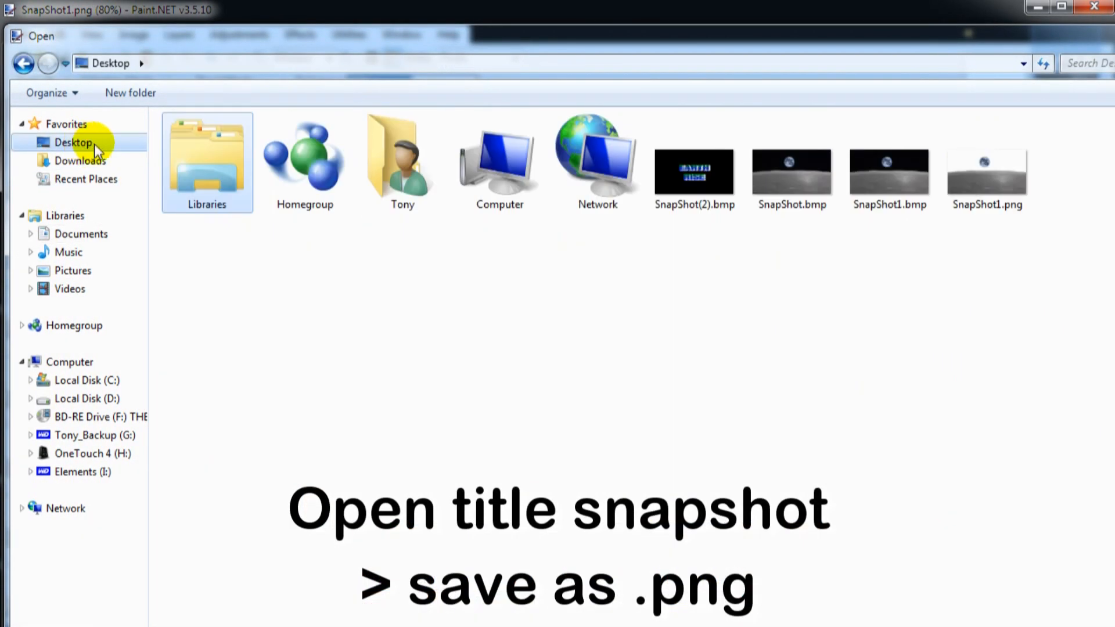
pyautogui.doubleClick(697, 178)
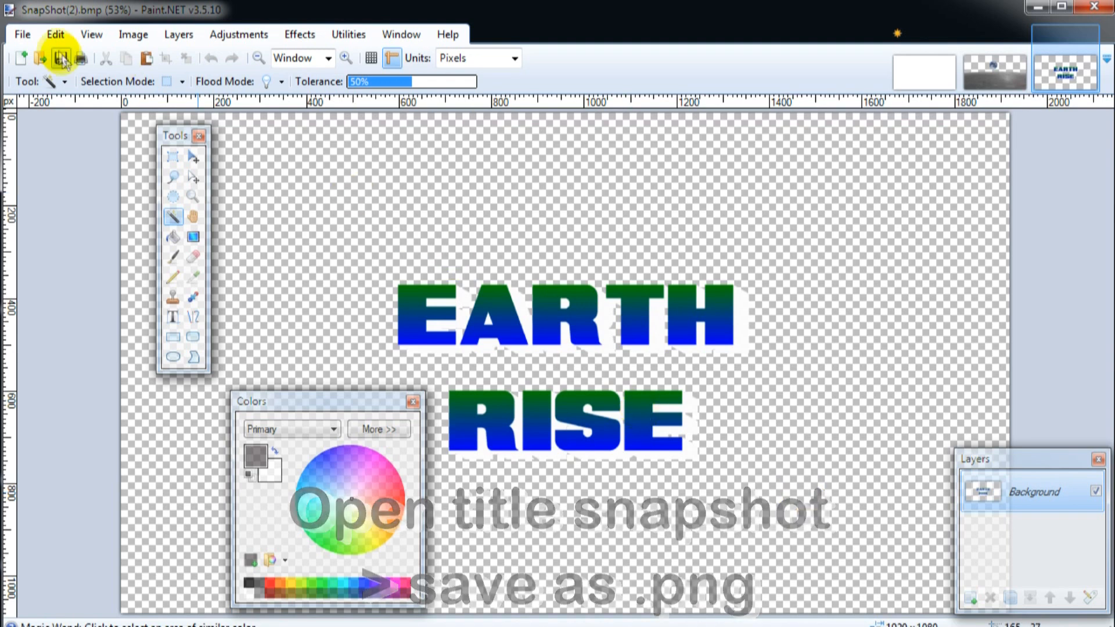
# Step: Save the title image as SnapShot(2).png on the Desktop, accepting the save configuration
pyautogui.click(20, 35)
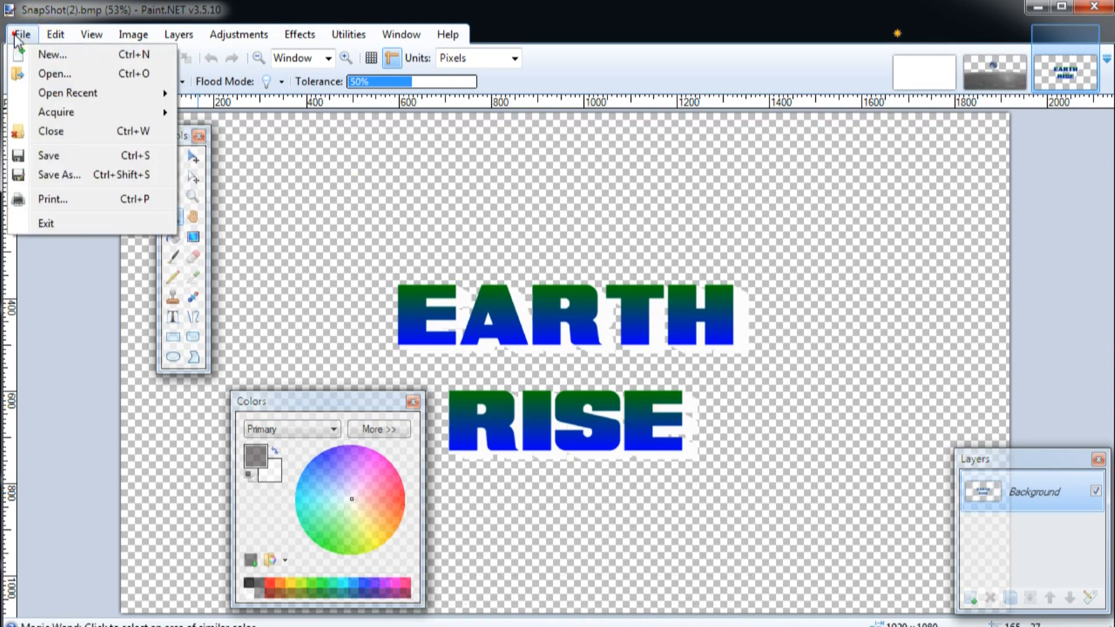
pyautogui.click(57, 176)
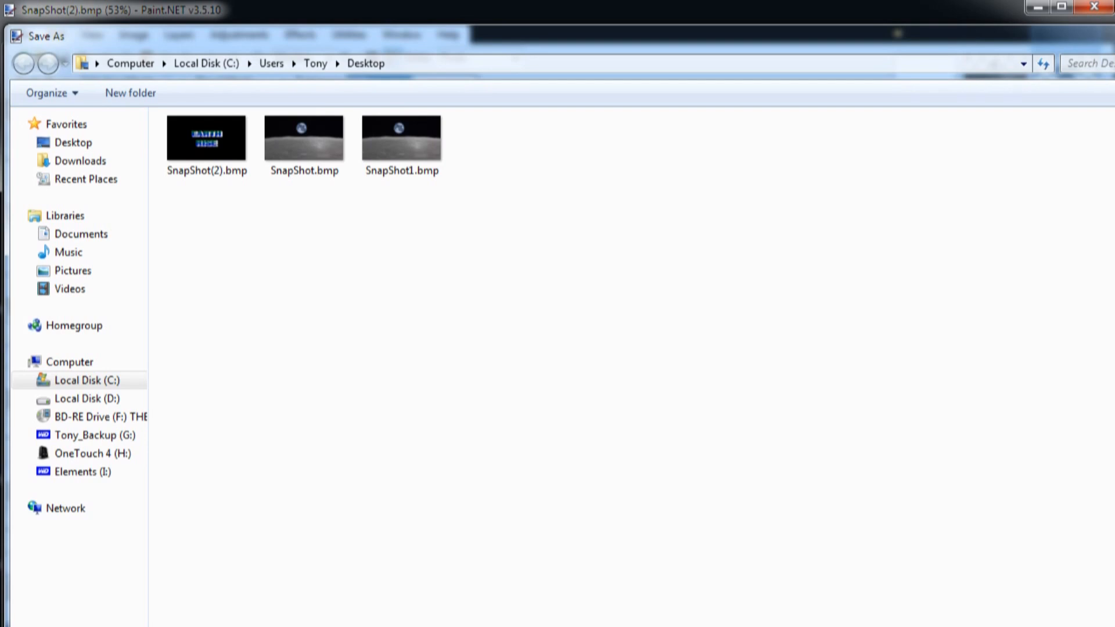
pyautogui.press('Return')
pyautogui.click(895, 577)
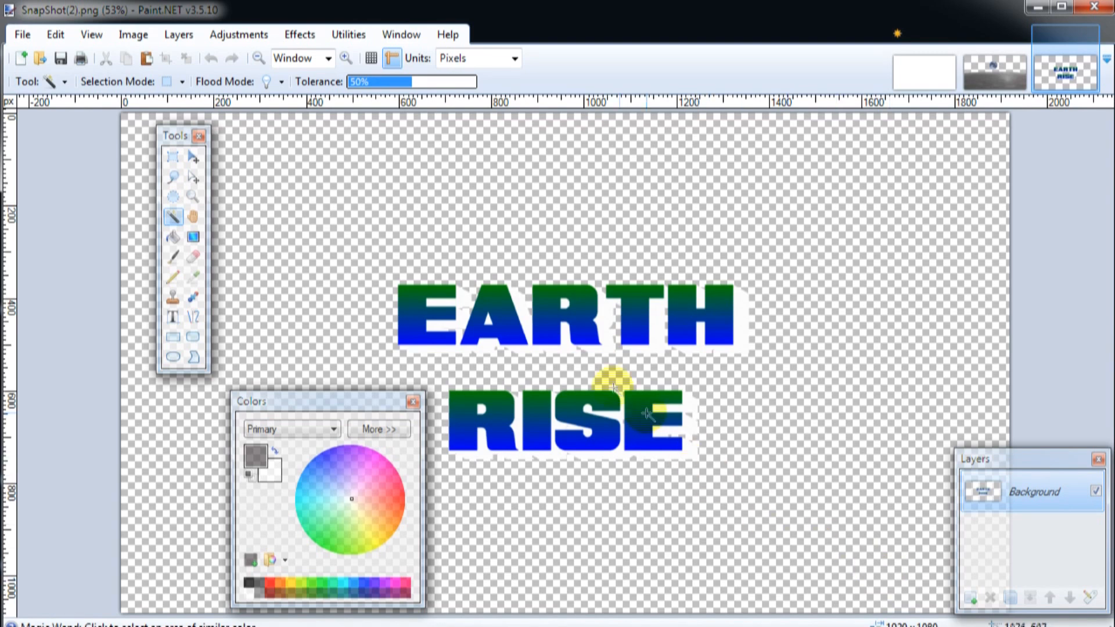
# Step: Switch to PowerDirector and import SnapShot(2).png from the Desktop into the media library
pyautogui.click(994, 78)
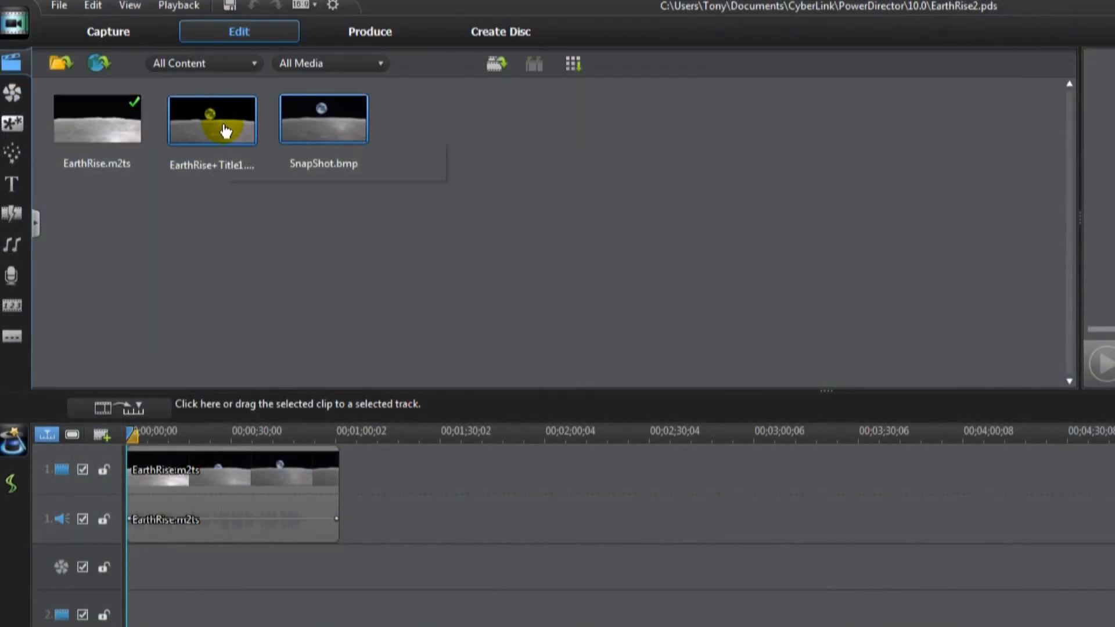
pyautogui.click(60, 64)
pyautogui.click(113, 87)
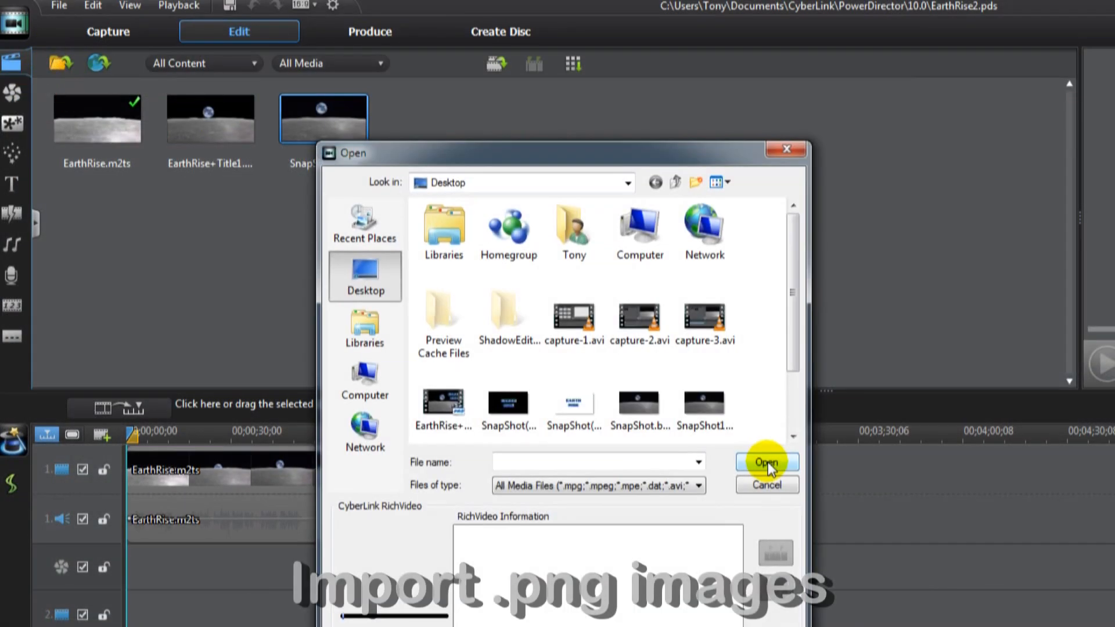
pyautogui.moveTo(791, 348); pyautogui.dragTo(810, 395)
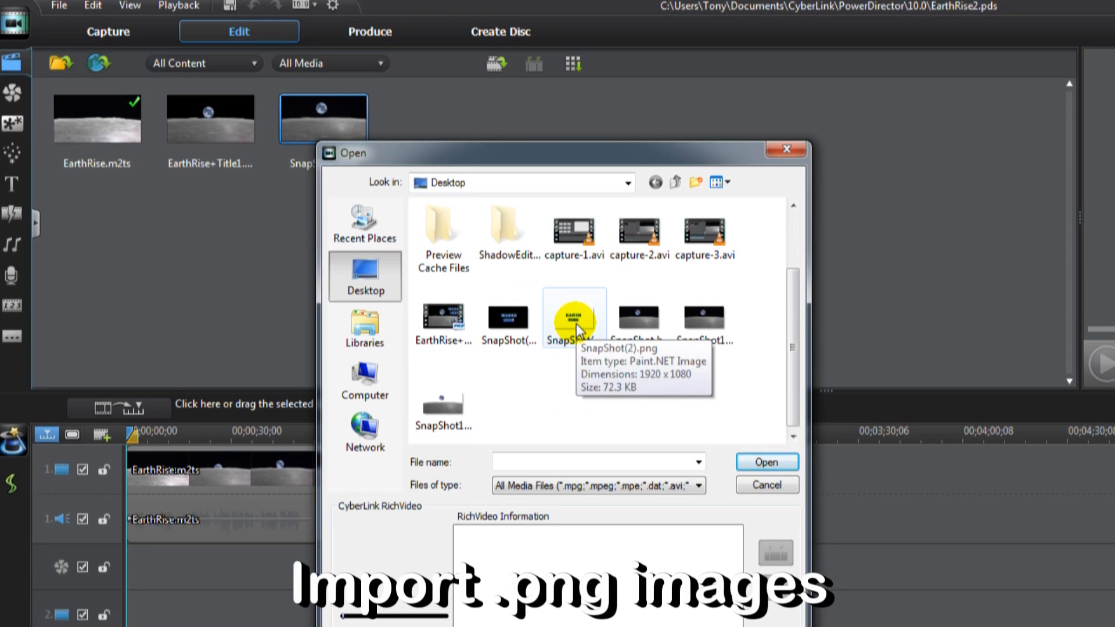
pyautogui.doubleClick(577, 330)
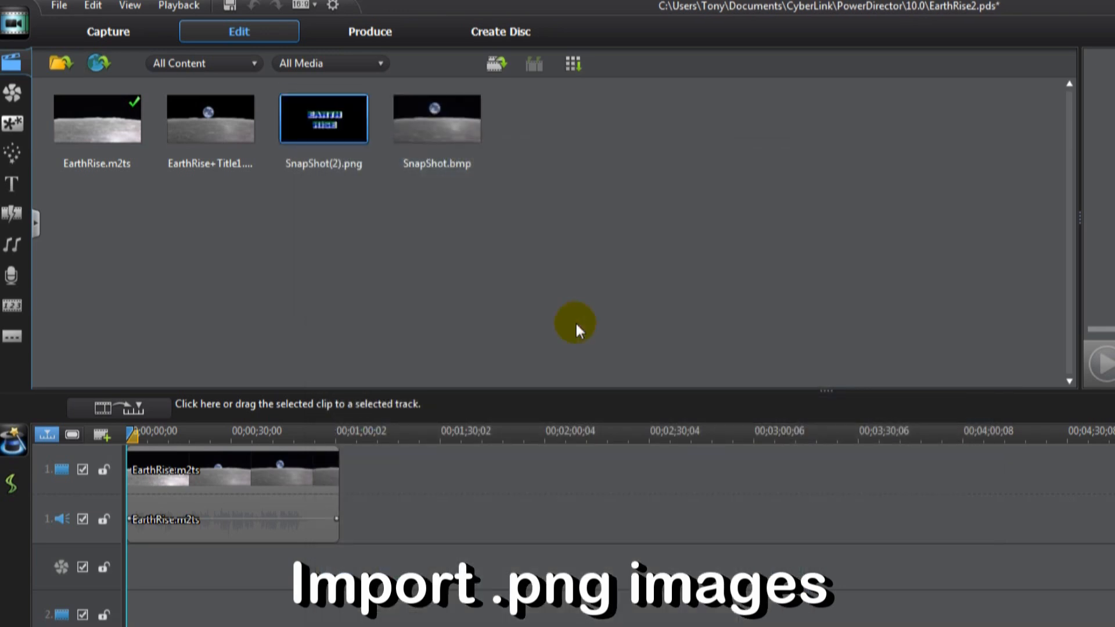
# Step: Import SnapShot1.png from the Desktop into the media library
pyautogui.click(60, 62)
pyautogui.click(87, 88)
pyautogui.moveTo(794, 361); pyautogui.dragTo(797, 411)
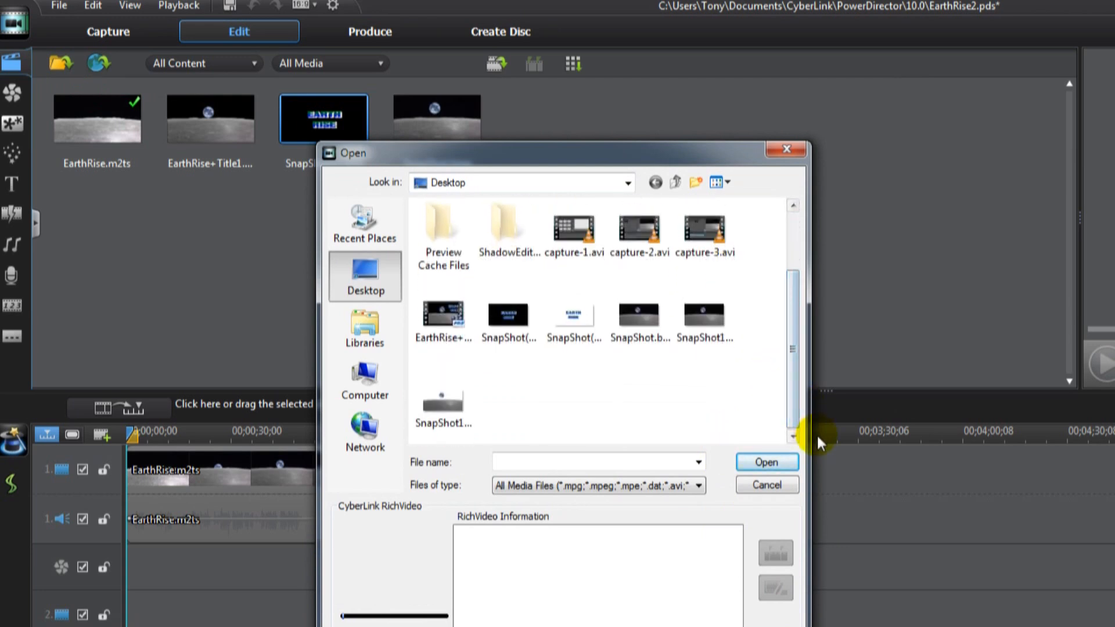
pyautogui.doubleClick(442, 401)
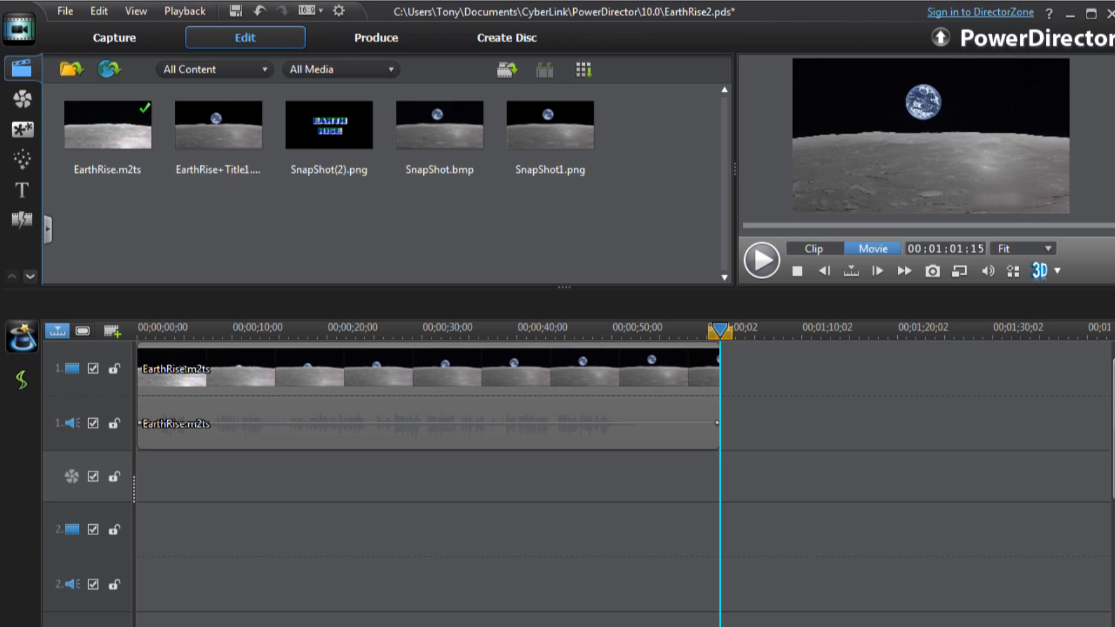
# Step: Place SnapShot(2).png on track 1 at 00:01:05:09, after the EarthRise video, and SnapShot1.png at the same time on track 2
pyautogui.moveTo(367, 143); pyautogui.dragTo(758, 379)
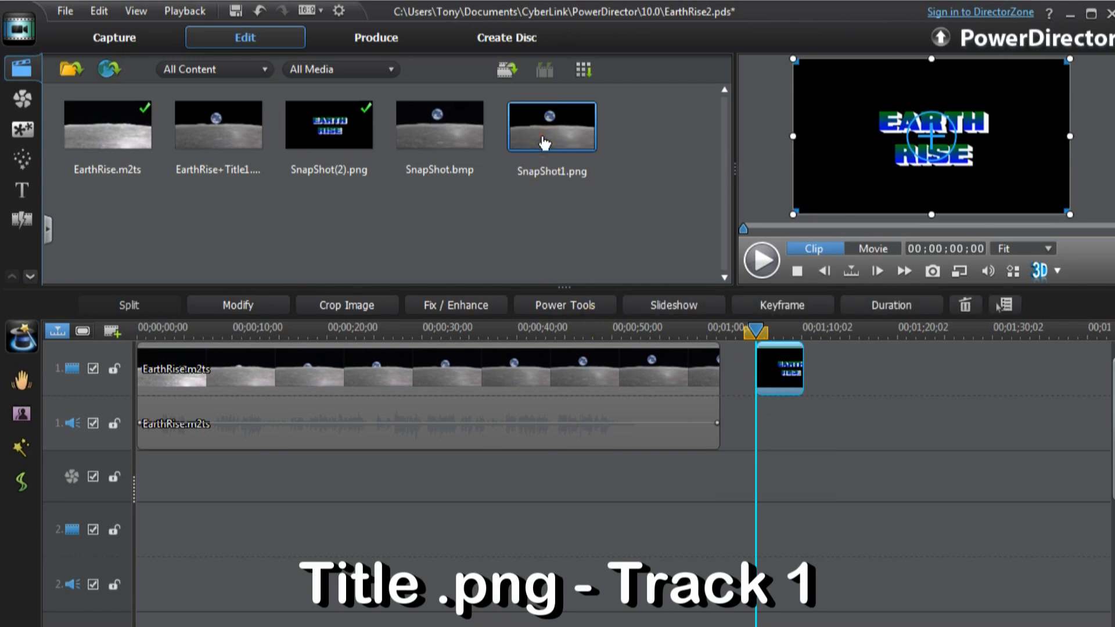
pyautogui.moveTo(546, 142); pyautogui.dragTo(760, 527)
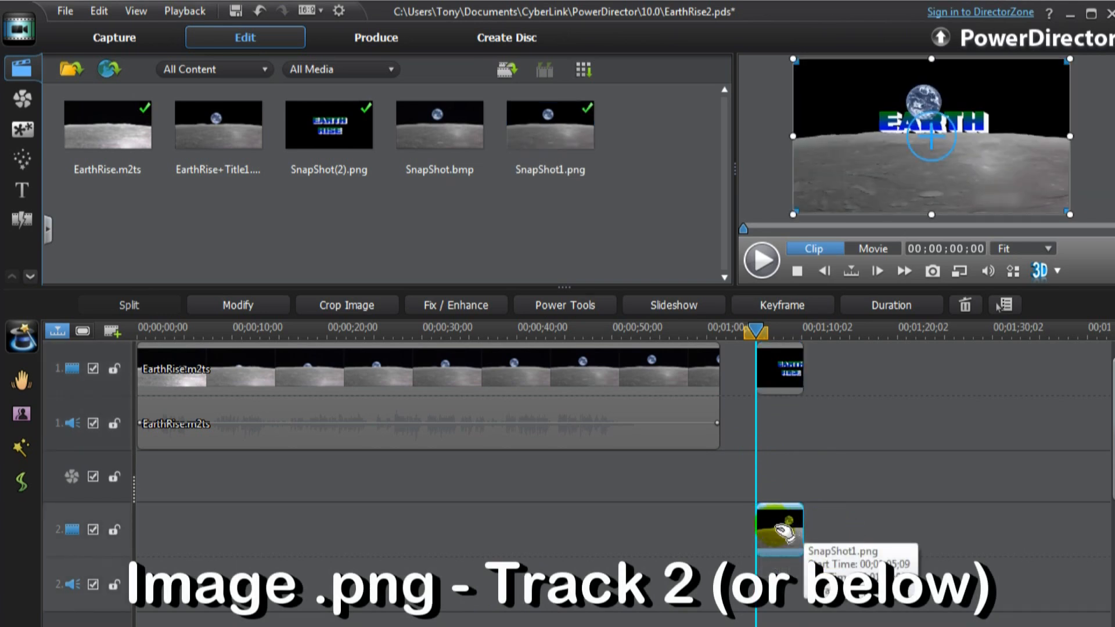
# Step: Open the title clip on track 1 in PiP Designer, shrink it and move it into the sky beside the Earth
pyautogui.click(775, 364)
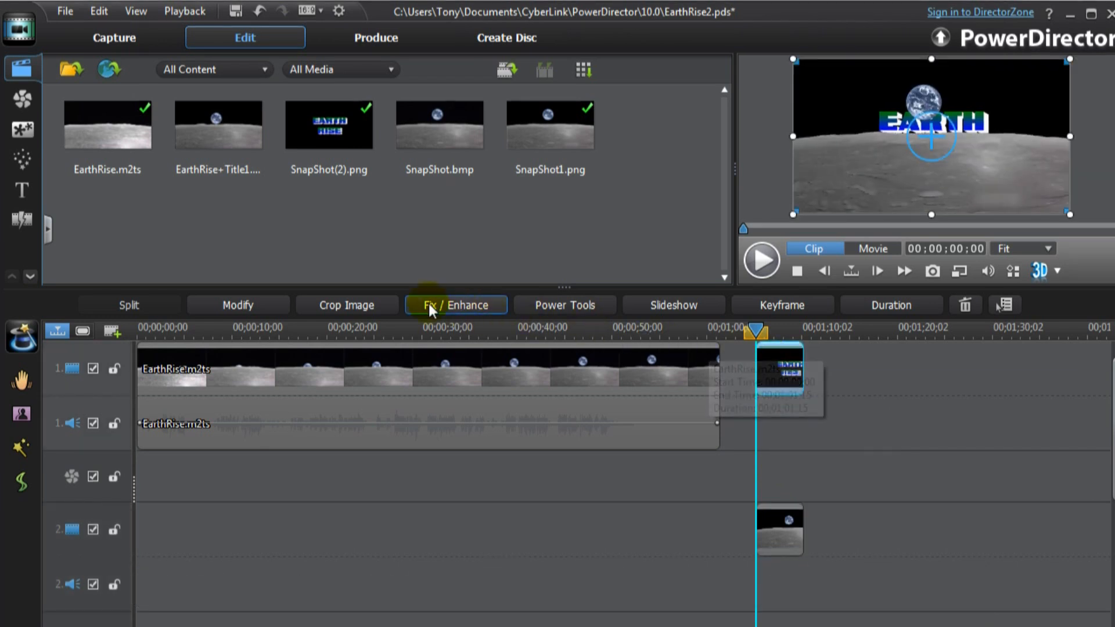
pyautogui.click(272, 298)
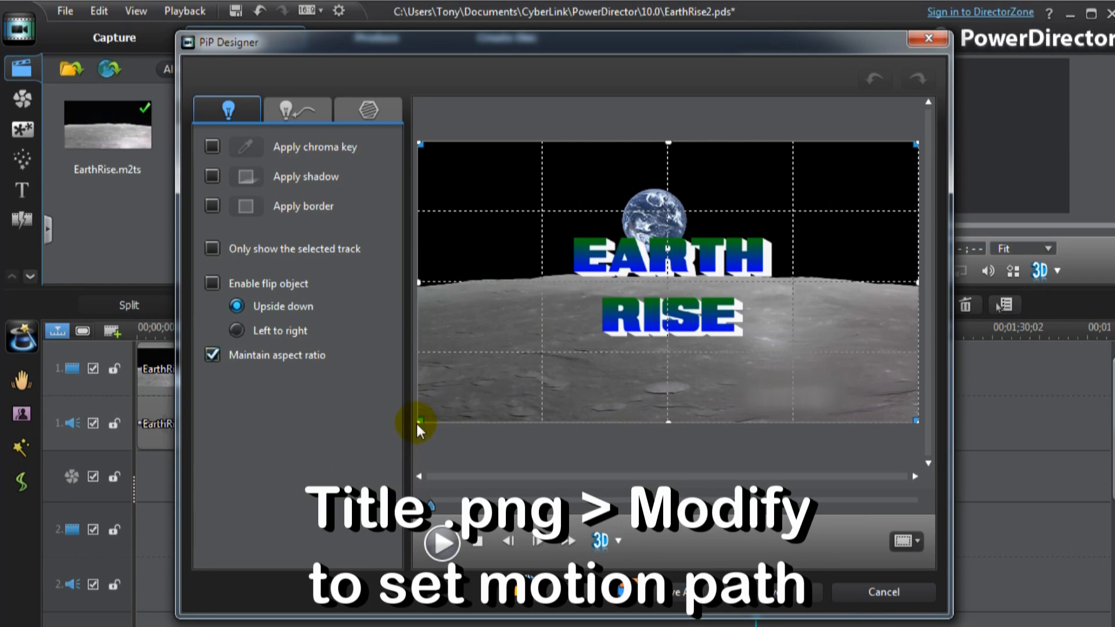
pyautogui.moveTo(418, 422); pyautogui.dragTo(690, 305)
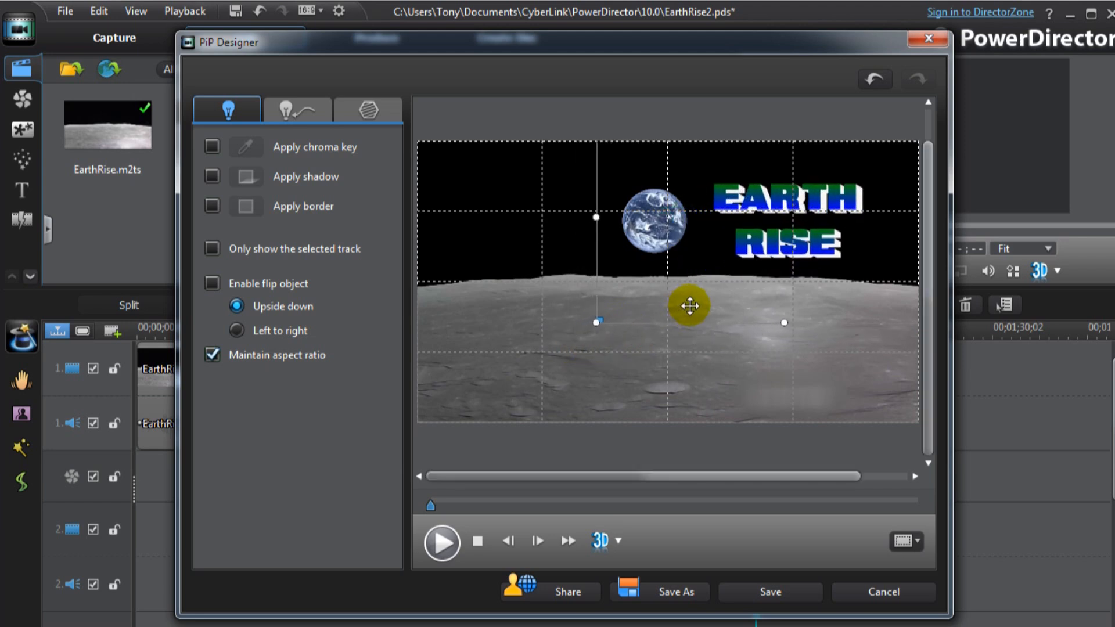
# Step: Apply the dotted-X motion path to the title and position its final keyframe in the sky to the right of the Earth
pyautogui.click(314, 108)
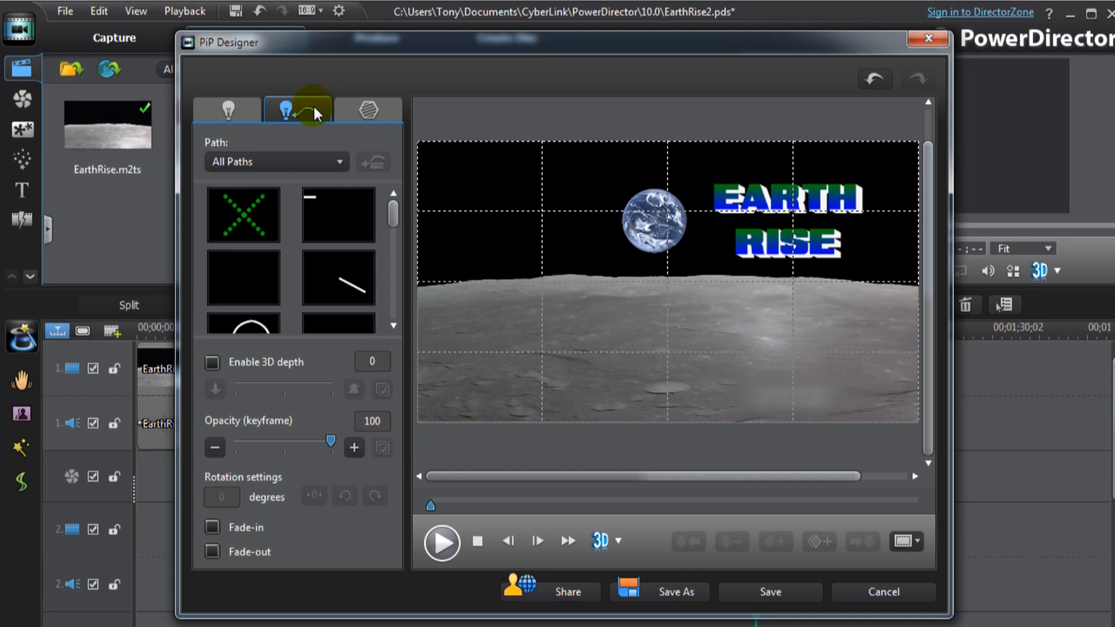
pyautogui.click(250, 230)
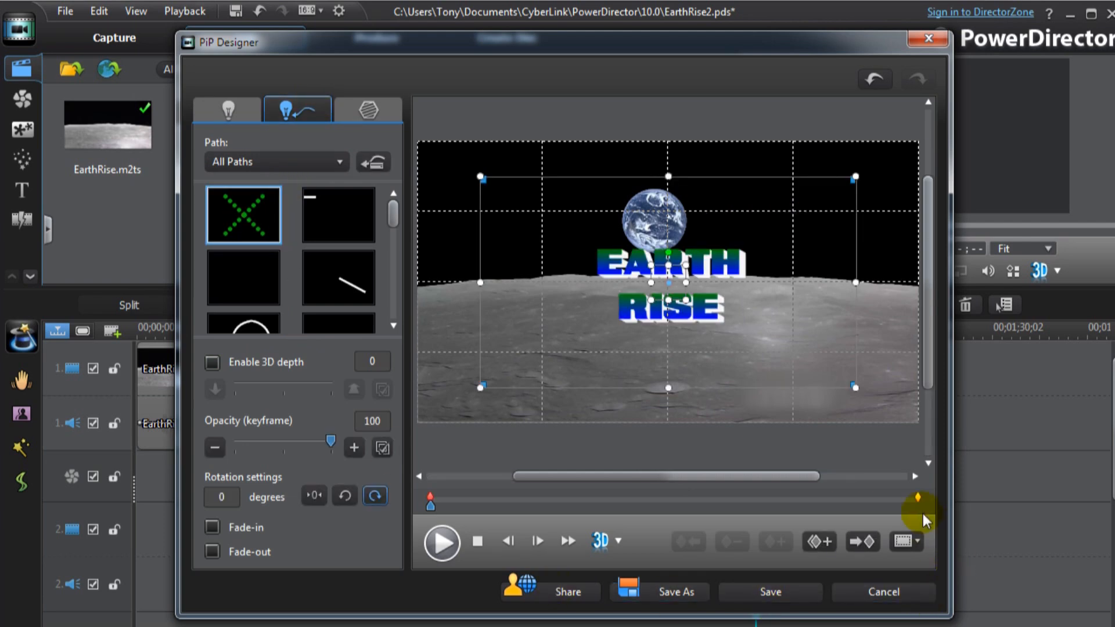
pyautogui.click(855, 541)
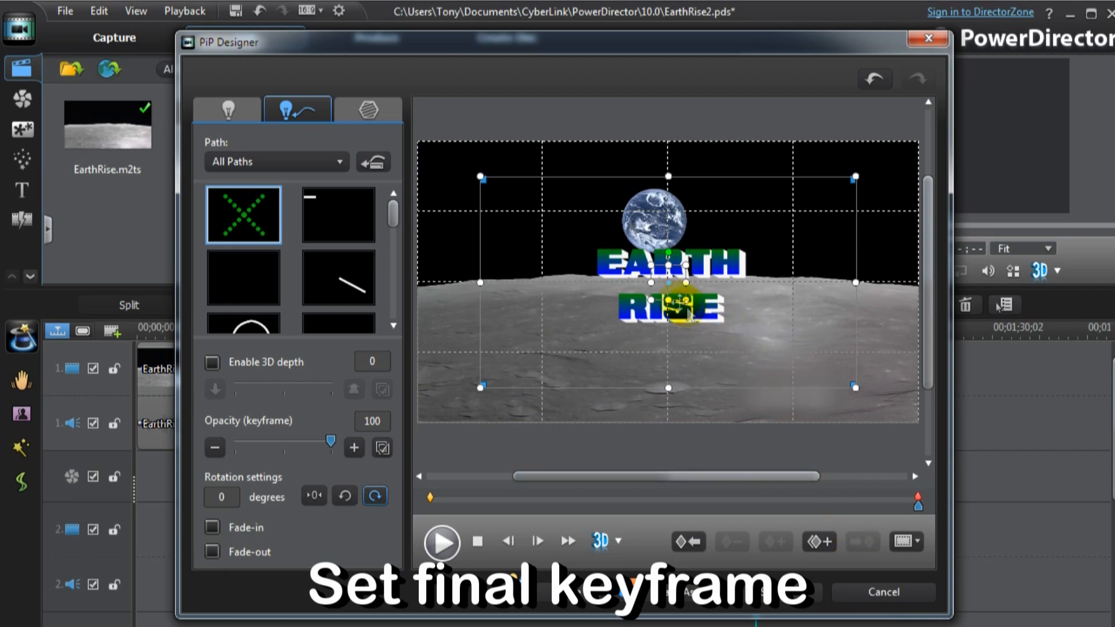
pyautogui.moveTo(668, 283); pyautogui.dragTo(787, 211)
pyautogui.moveTo(789, 208); pyautogui.dragTo(789, 212)
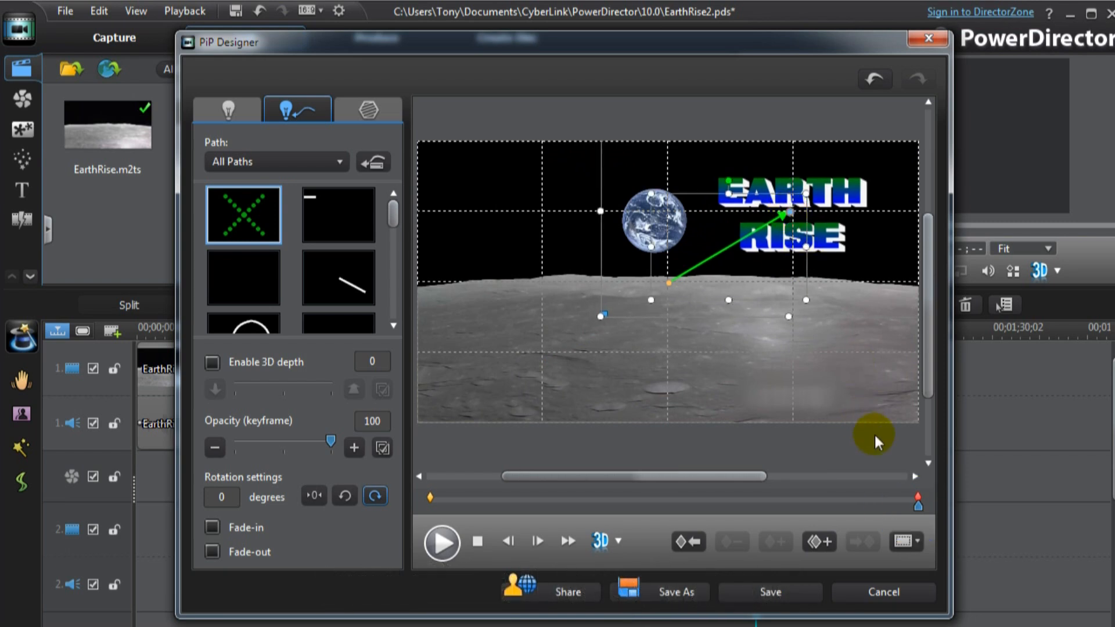
# Step: Move the title at the first keyframe below the moon's horizon, straight beneath its final position
pyautogui.click(695, 543)
pyautogui.moveTo(668, 286); pyautogui.dragTo(788, 319)
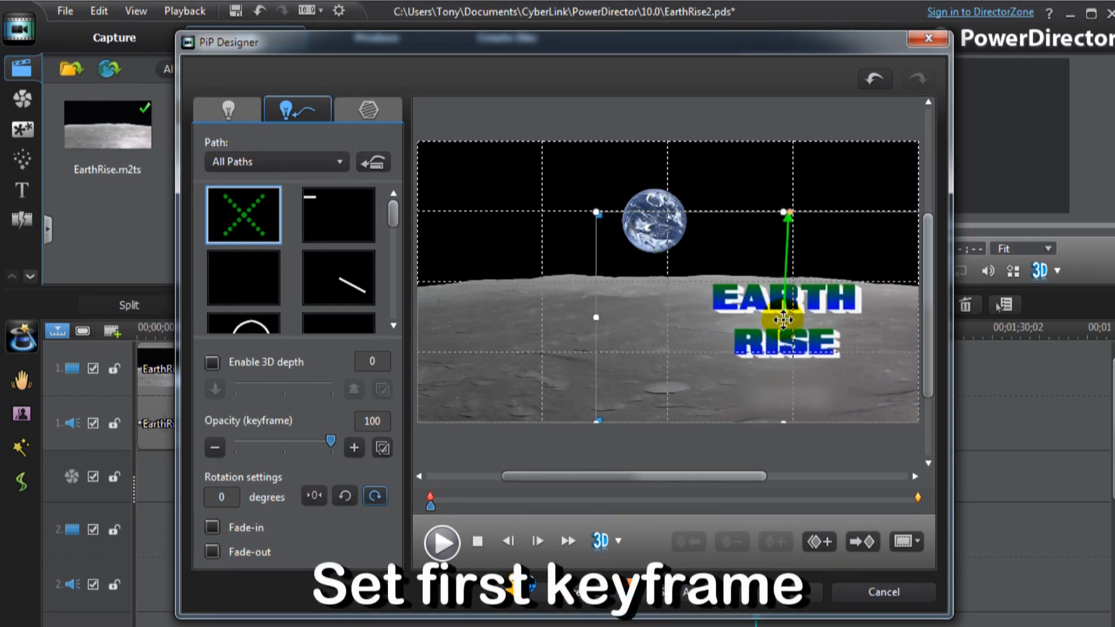
pyautogui.moveTo(788, 323); pyautogui.dragTo(787, 327)
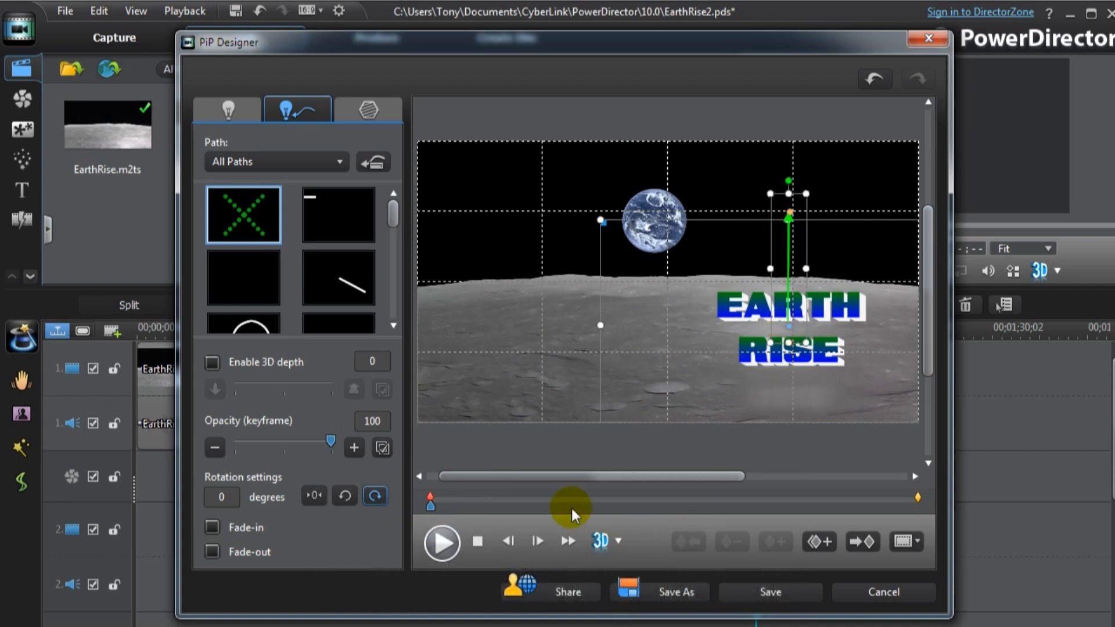
# Step: Duplicate the next keyframe at a point about one fifth into the title clip and save the motion settings
pyautogui.click(536, 500)
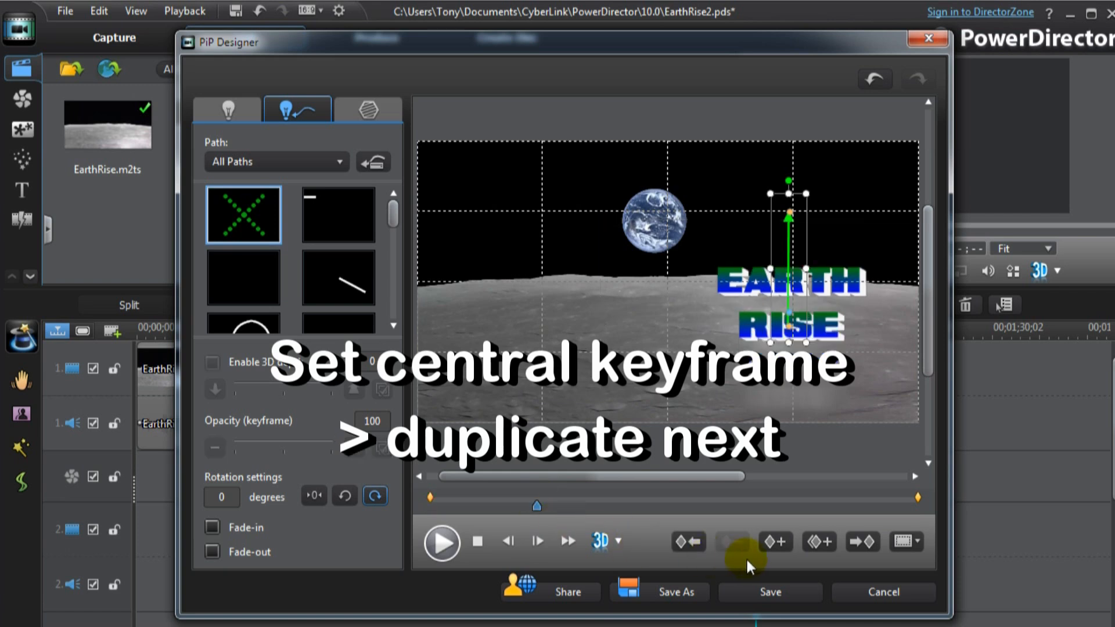
pyautogui.click(821, 542)
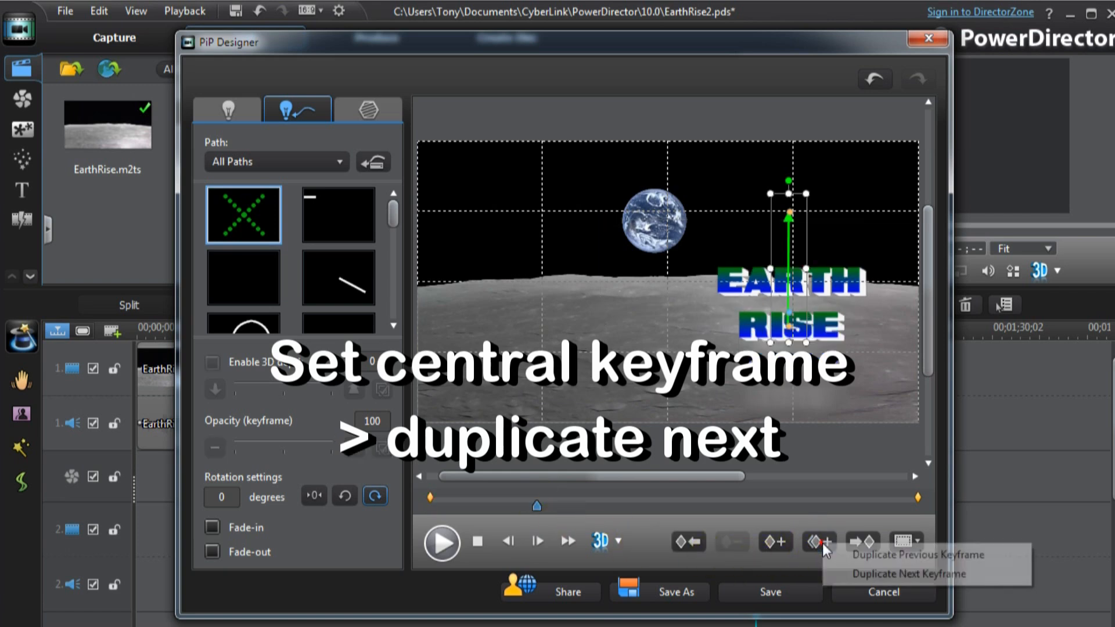
pyautogui.click(857, 575)
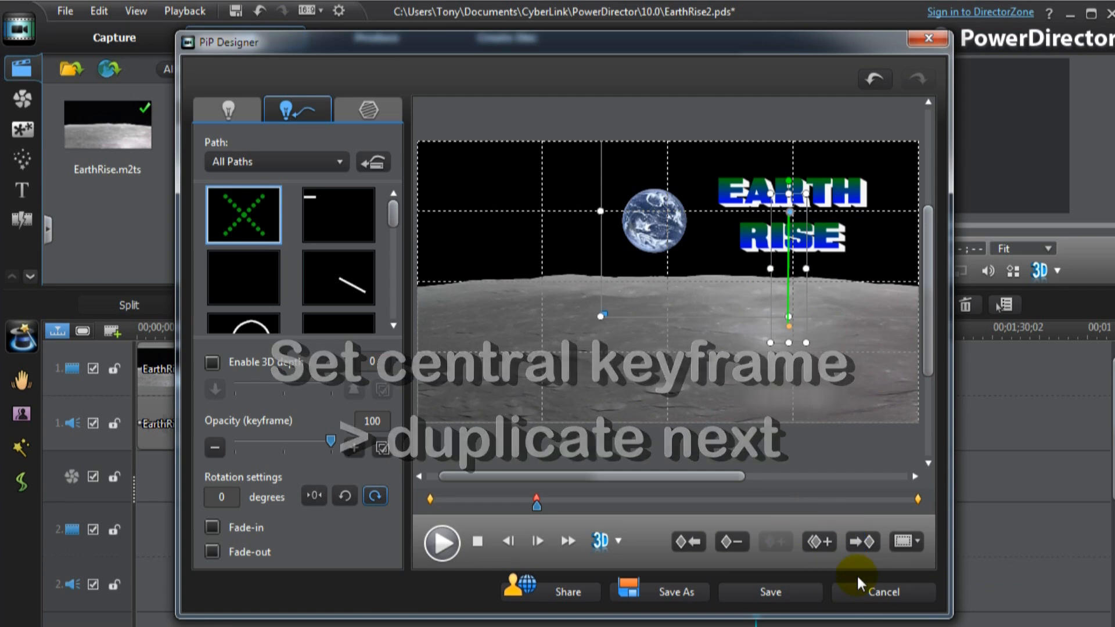
pyautogui.click(803, 590)
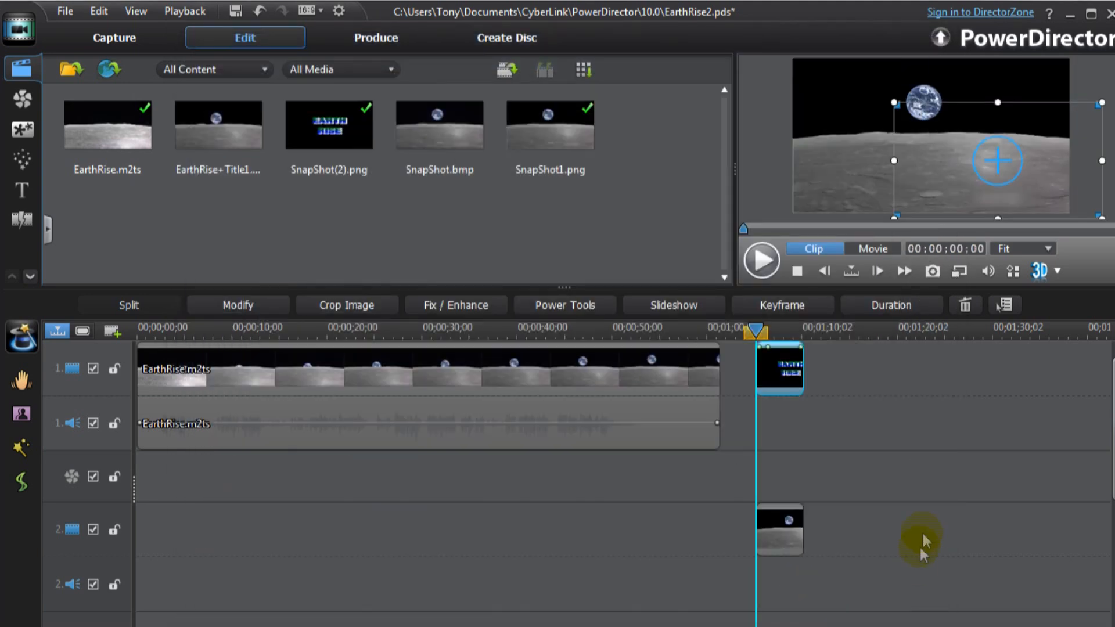
# Step: Deselect the title clip and play the movie from 00:01:05:09 to preview the title rising behind the horizon
pyautogui.click(915, 500)
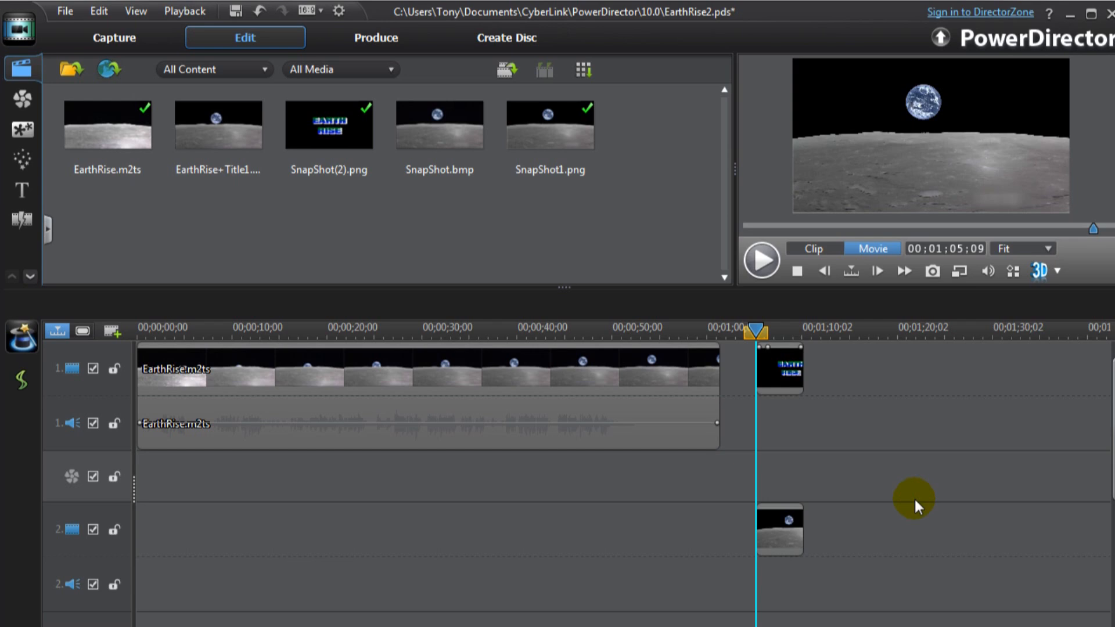
pyautogui.click(762, 264)
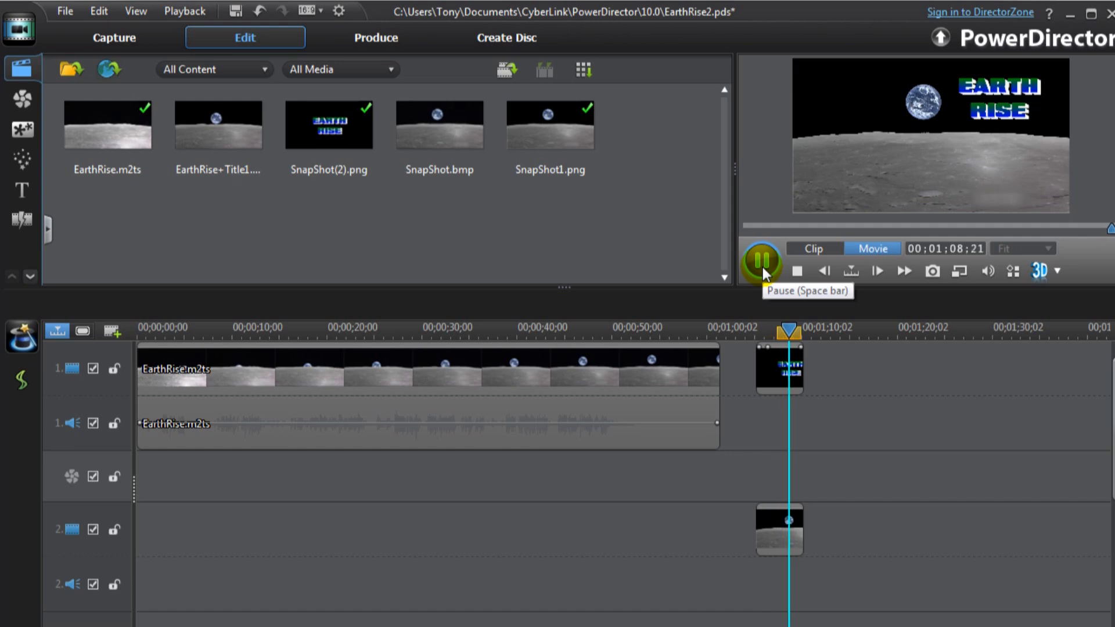
pyautogui.click(762, 266)
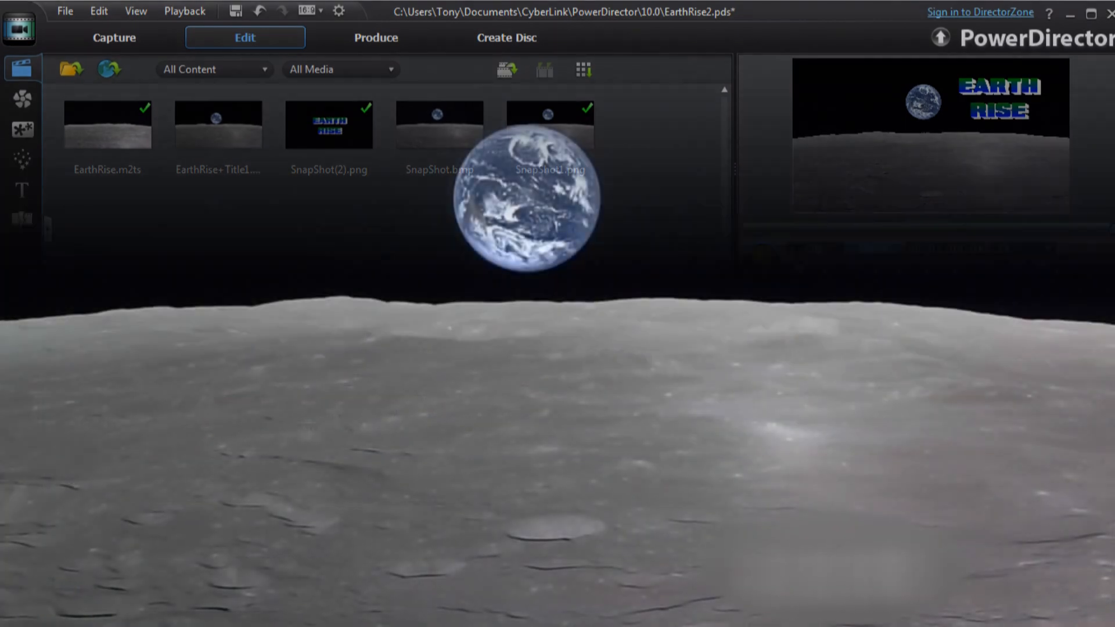